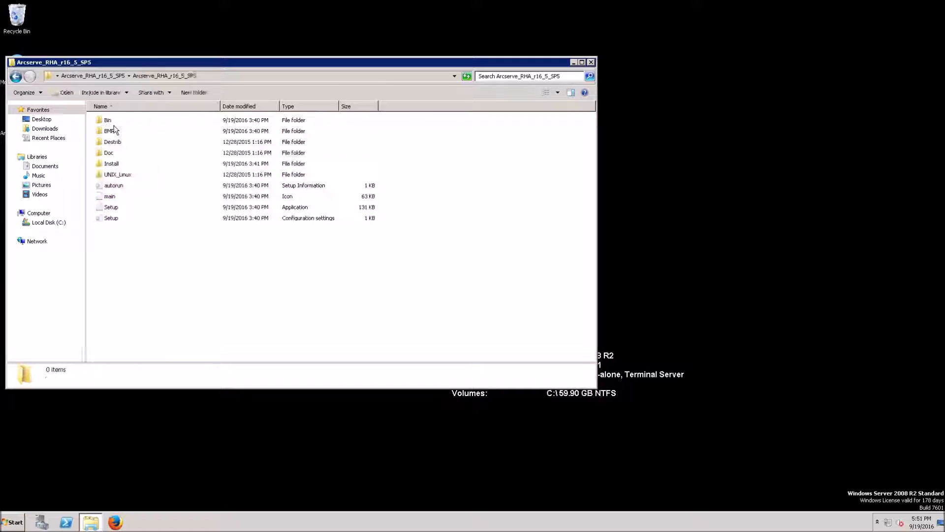
Launch Arcserve RHA Setup and start the Control Service install in English, adding .NET Framework 3.5
double_click(106, 211)
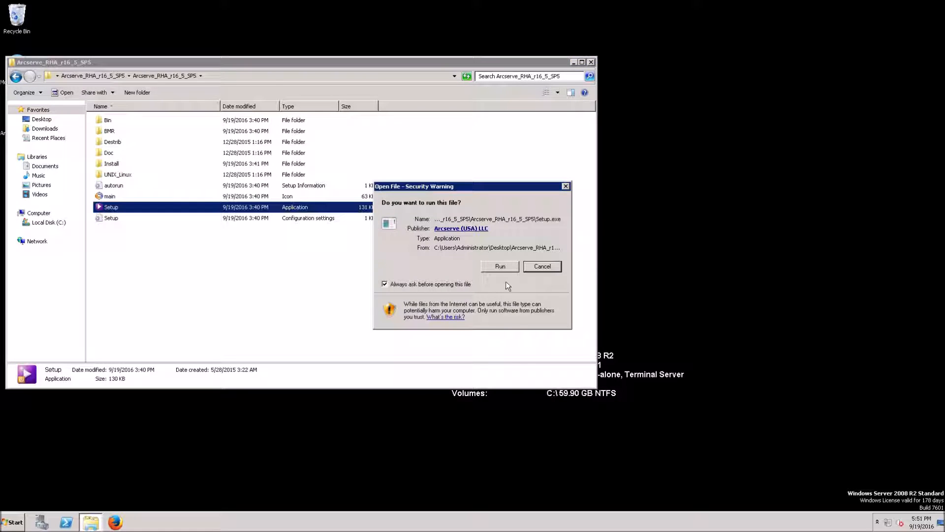
click(516, 269)
click(465, 246)
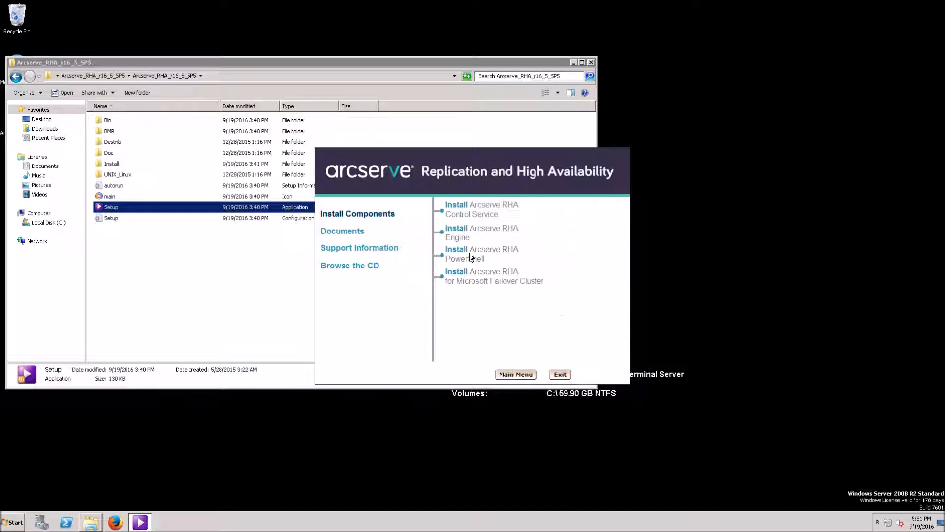
click(463, 215)
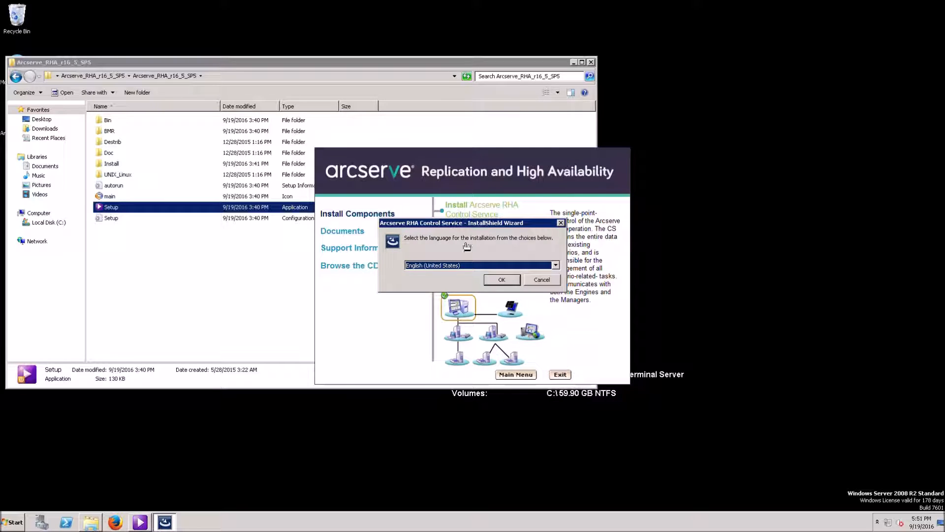
click(498, 280)
click(519, 335)
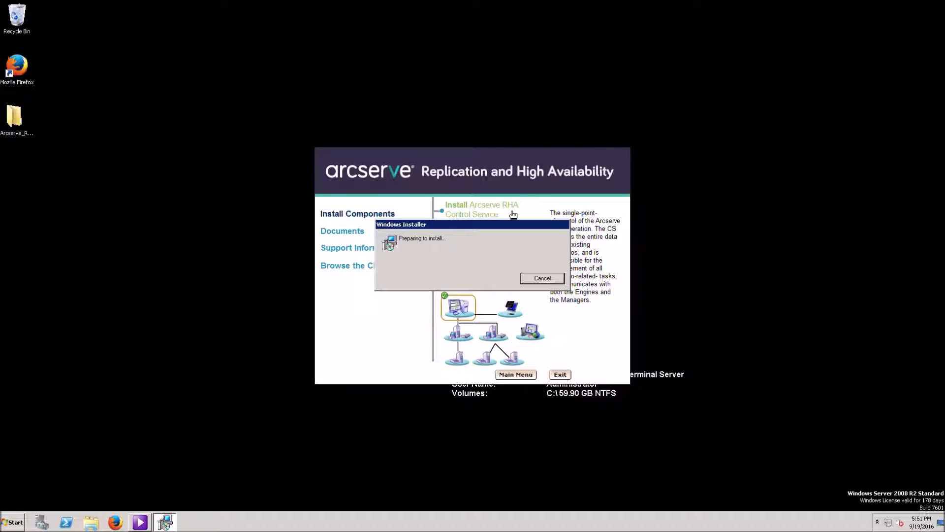
Accept the license and enter organization 1Cloudbackup with user name Administrator
click(518, 338)
click(416, 302)
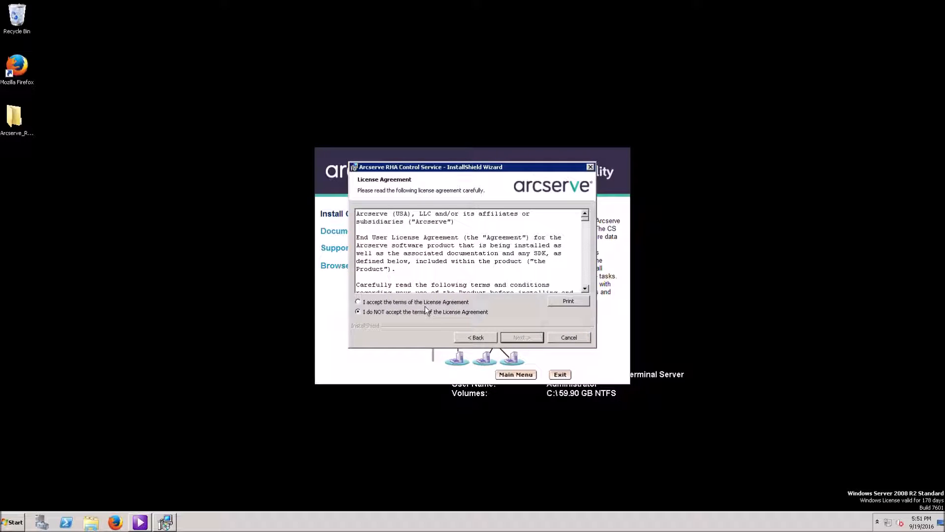
click(512, 339)
click(503, 243)
text(1Cloudbackup)
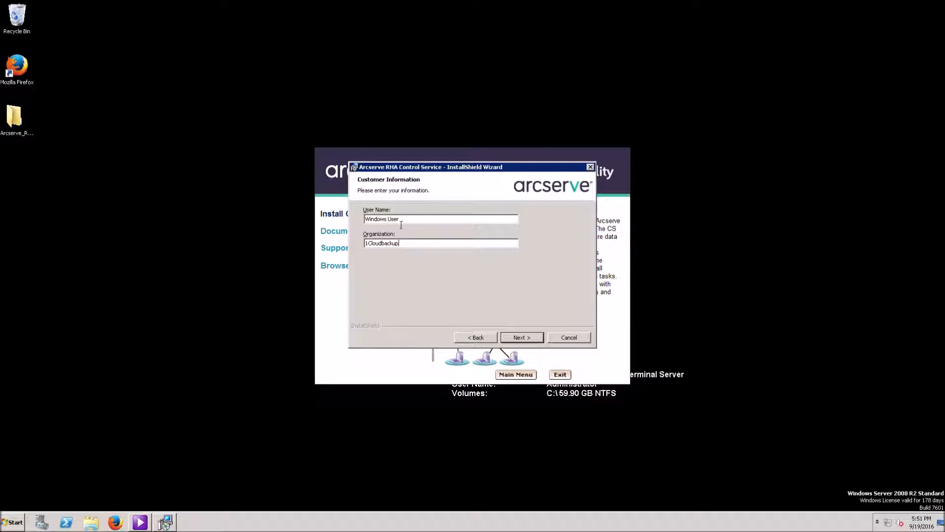
drag(401, 222, 335, 224)
text(Administrator)
Keep the default folder, SSL, Local System Account and single active role, then install and finish
click(517, 340)
click(517, 340)
click(517, 339)
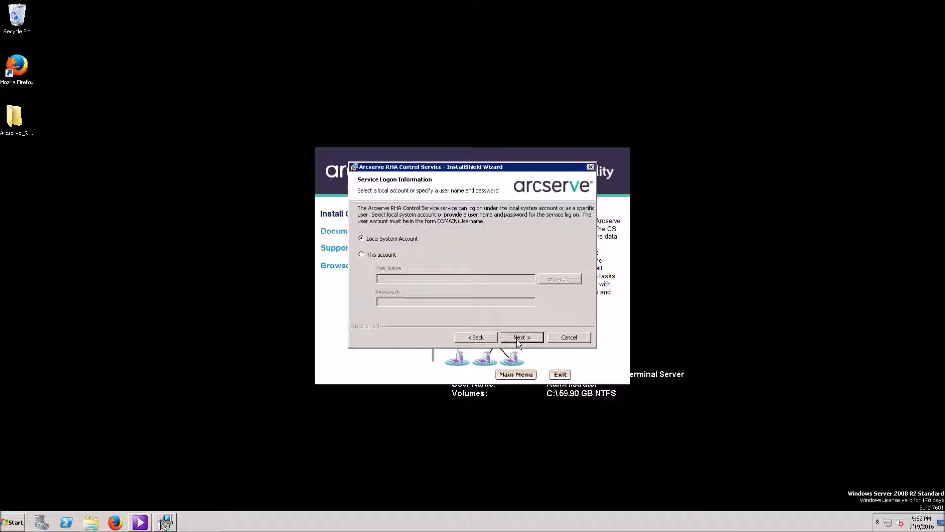
click(518, 339)
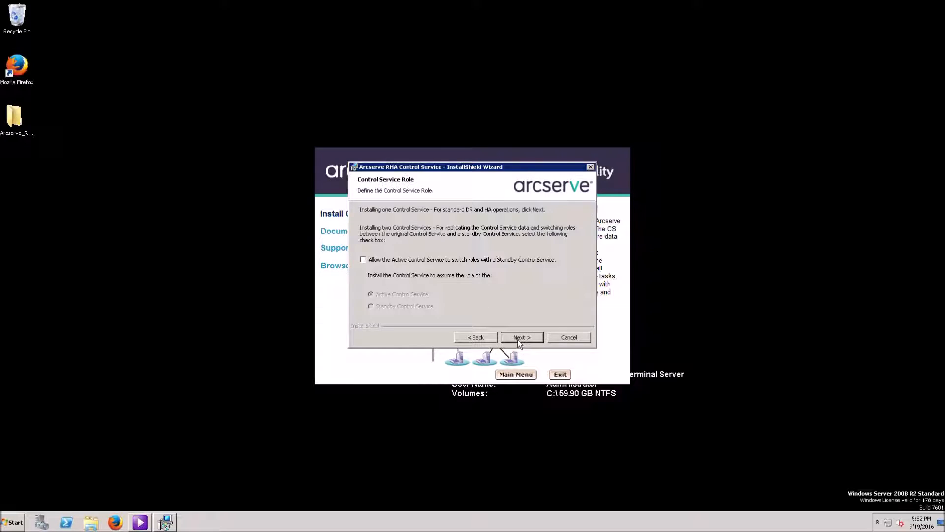
click(518, 339)
click(518, 339)
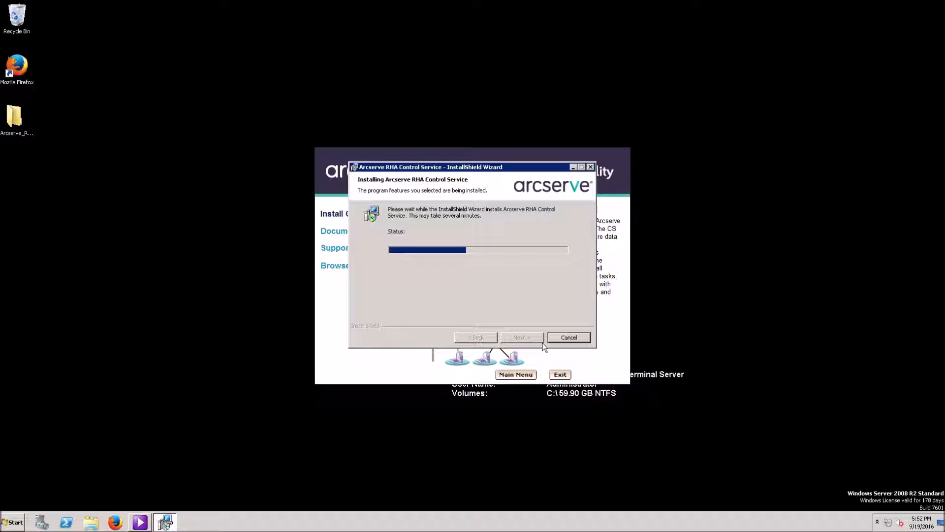
click(542, 341)
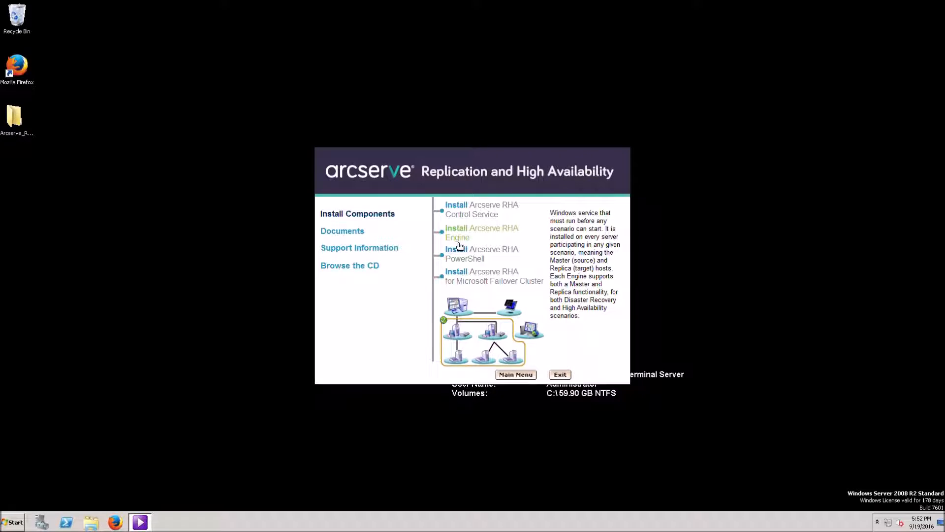
Start the RHA Engine install in English, accept the license and enter organization Arcserve
click(460, 244)
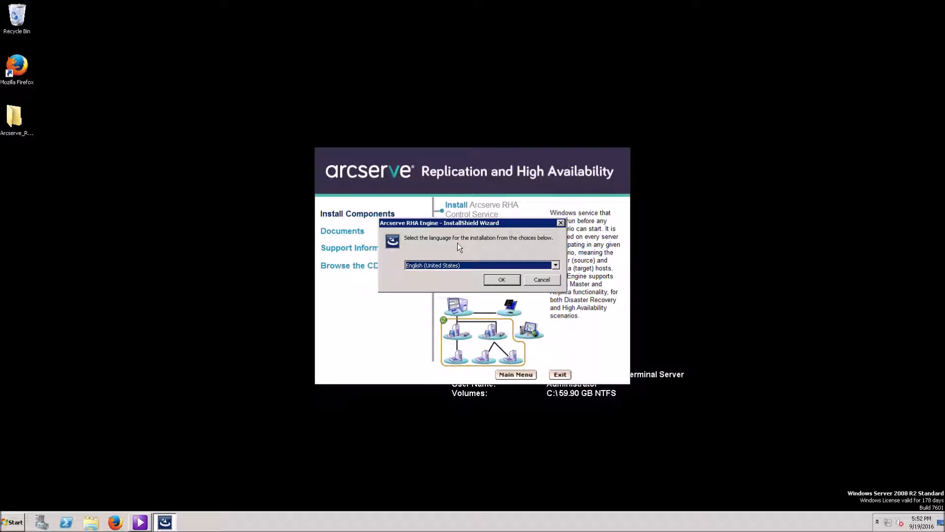
click(498, 287)
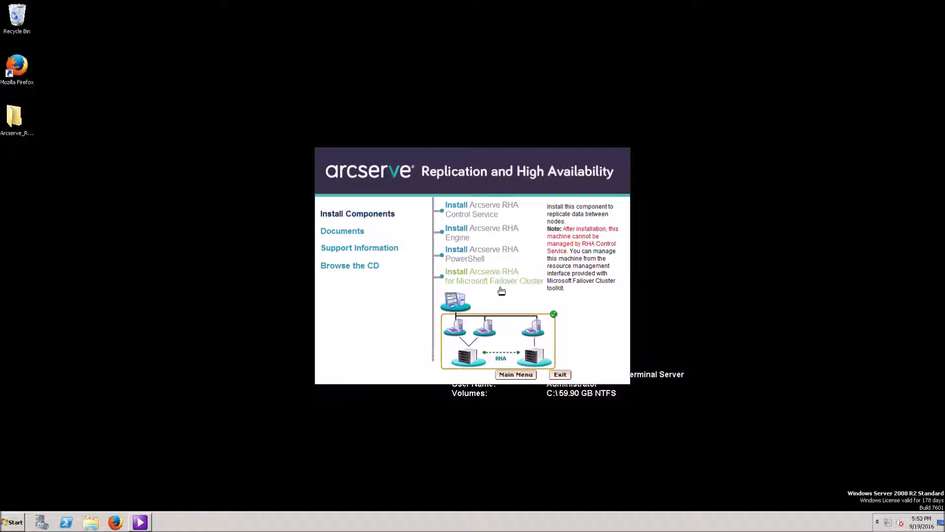
click(518, 340)
click(399, 307)
click(513, 337)
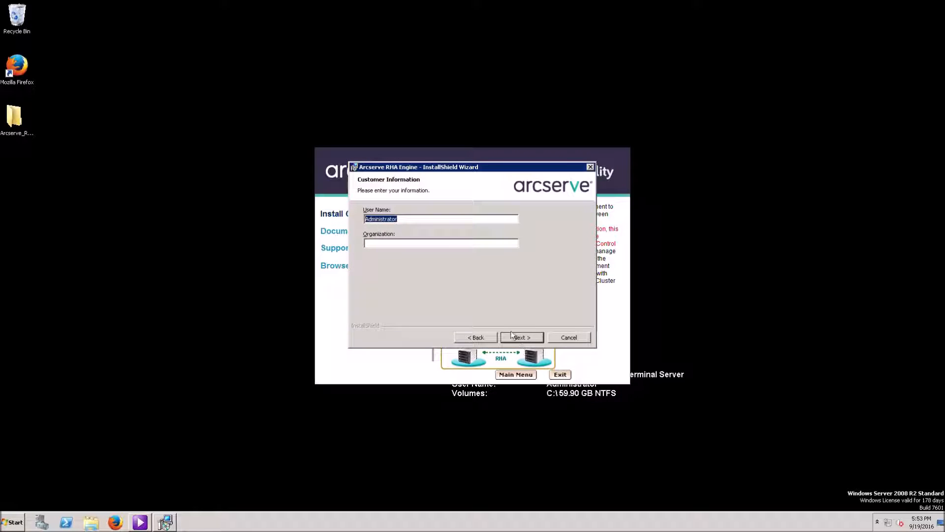
click(448, 243)
text(Arcserve)
key(Return)
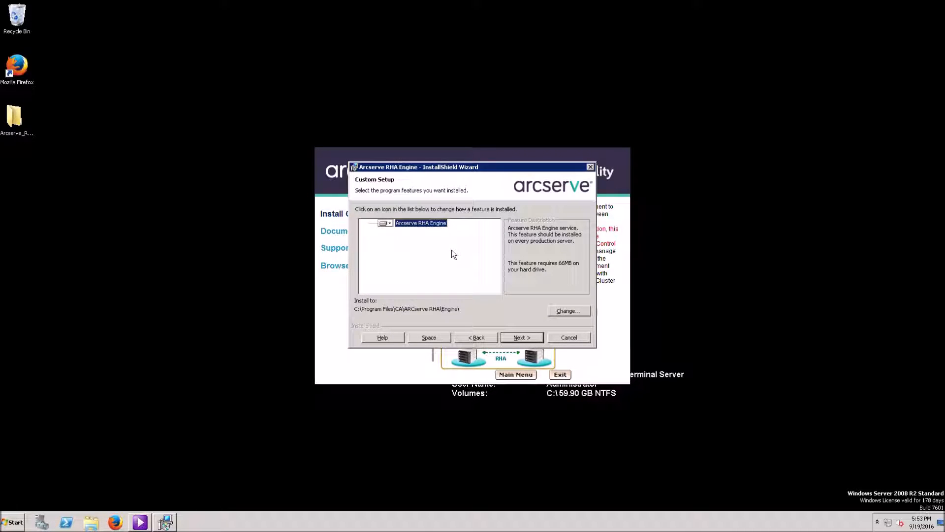
Keep the default feature, folder, logon and port 25000, install, finish, and exit setup
click(518, 338)
click(522, 338)
click(523, 337)
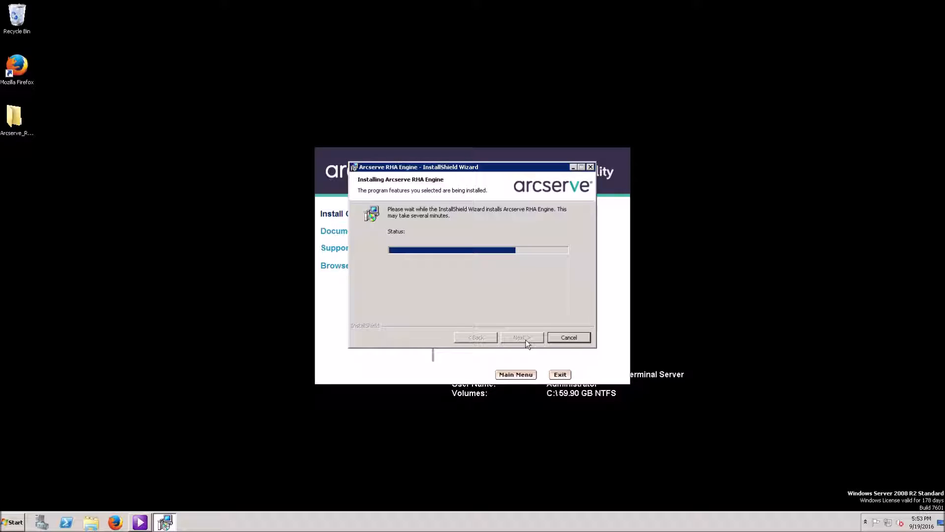
click(525, 339)
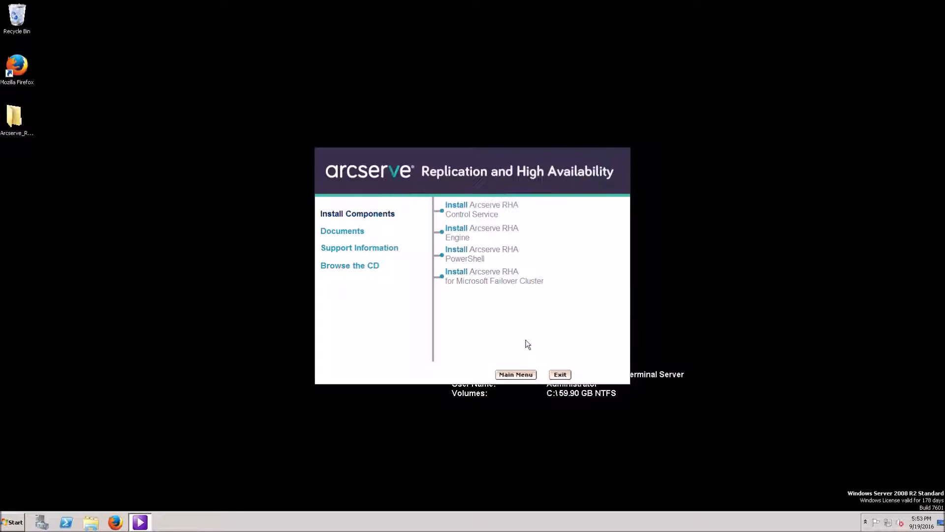
click(559, 374)
Launch mstsc, connect to 192.168.1.32 as administrator with the account password, and accept the certificate
click(15, 523)
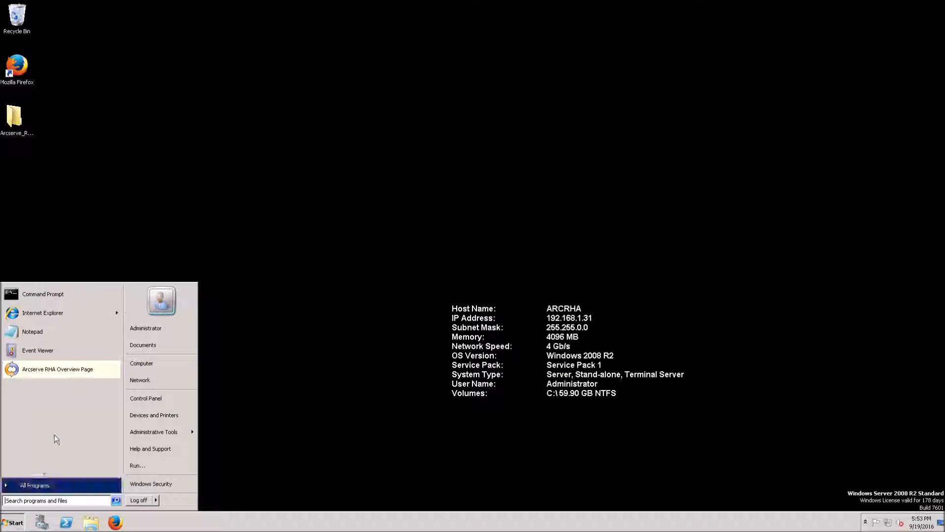
text(mstsc)
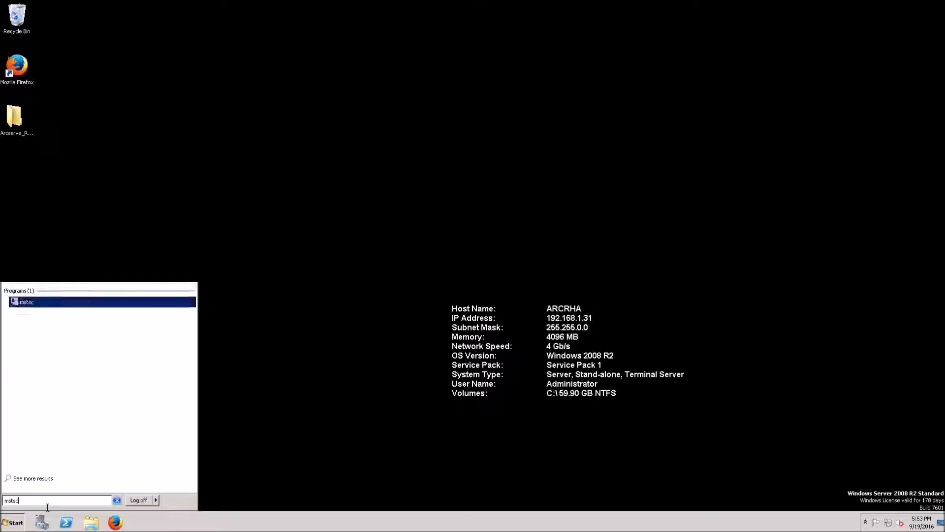
key(Return)
text(192.168.1.32)
key(Return)
text(administrator)
key(Tab)
text(*******)
key(Return)
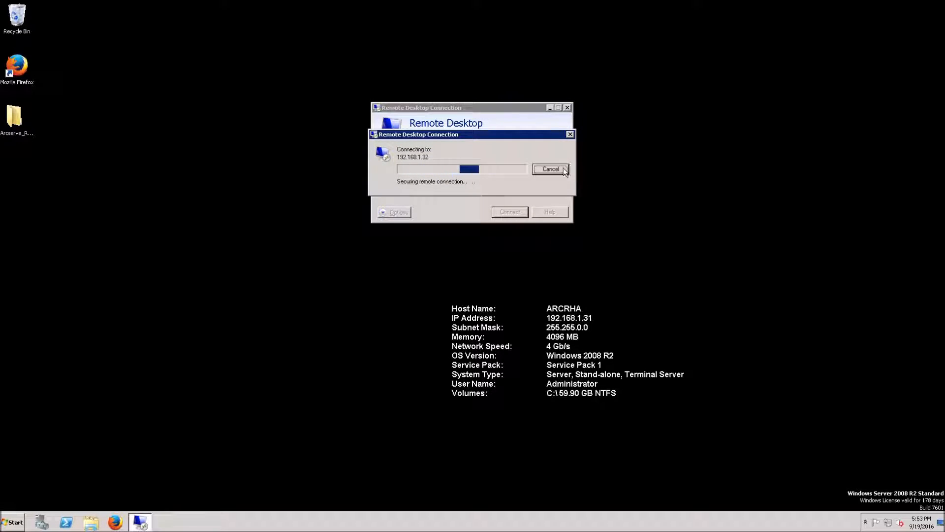
click(500, 247)
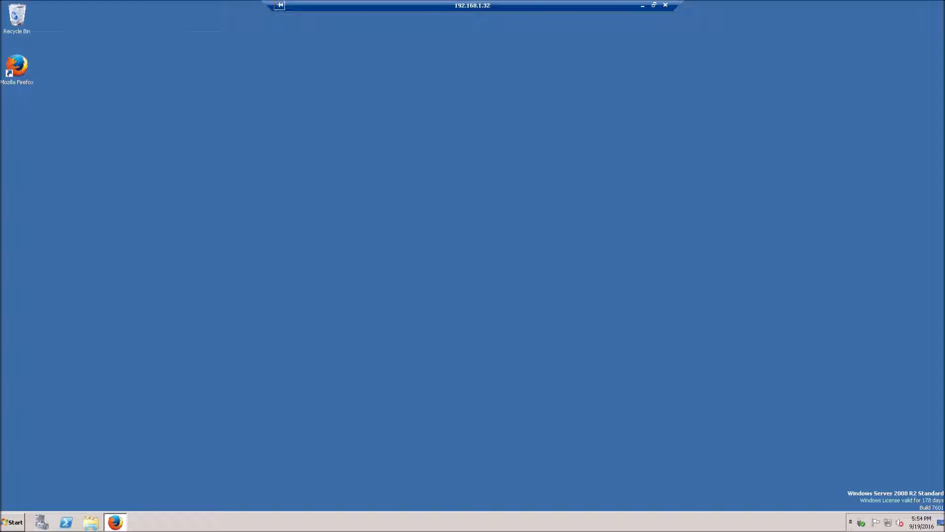
In the master's Server Manager, install the IIS 6 Management Compatibility role services for Web Server
click(42, 522)
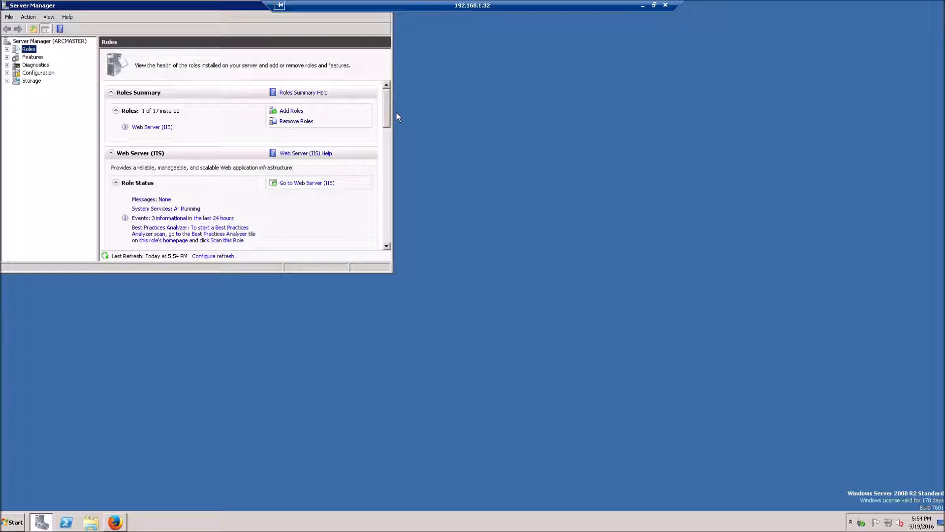
click(142, 185)
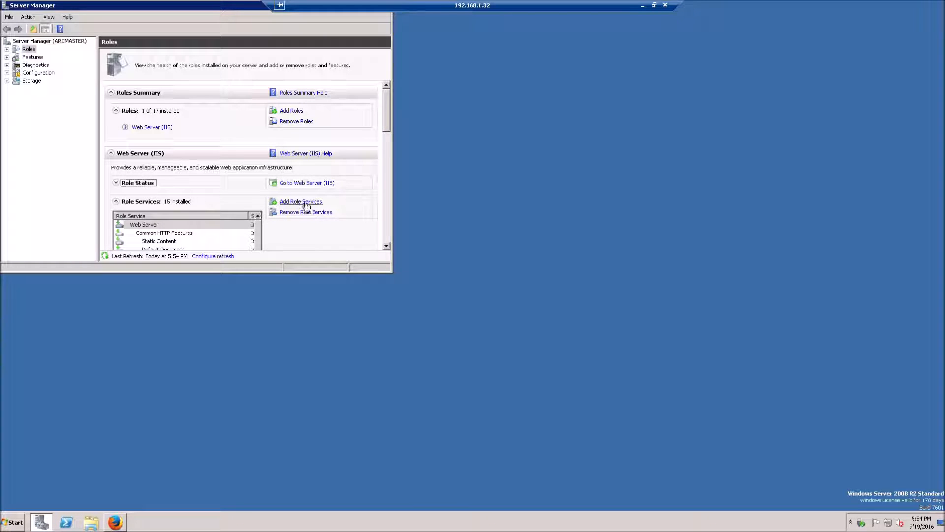
double_click(76, 6)
click(856, 200)
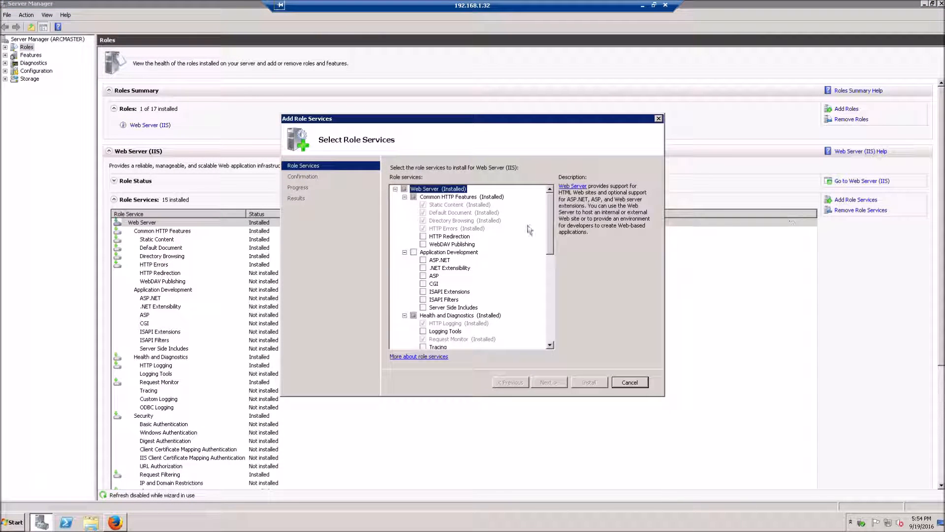
drag(555, 249, 558, 340)
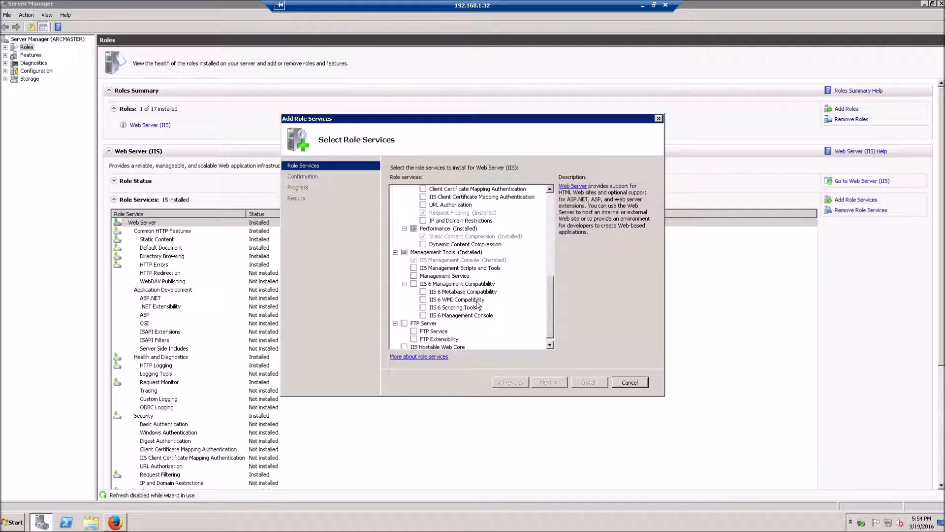
click(414, 283)
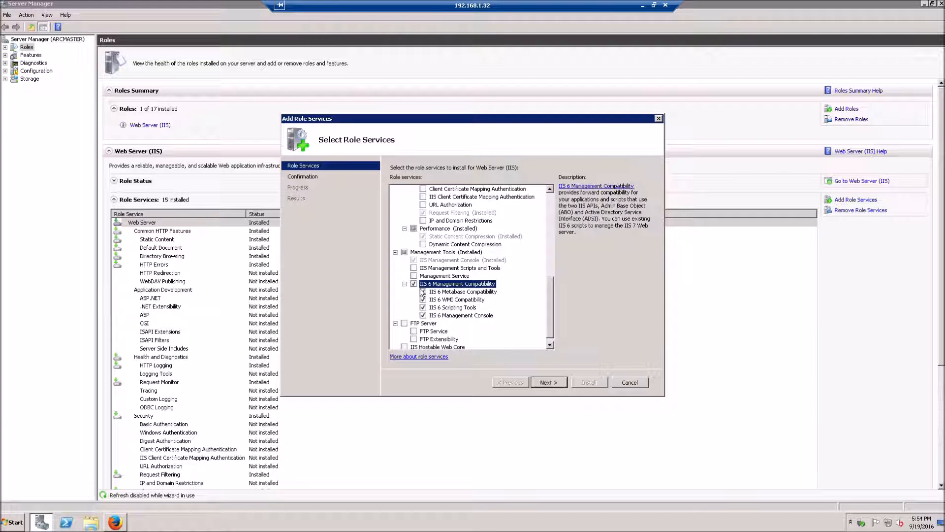
click(552, 387)
click(588, 385)
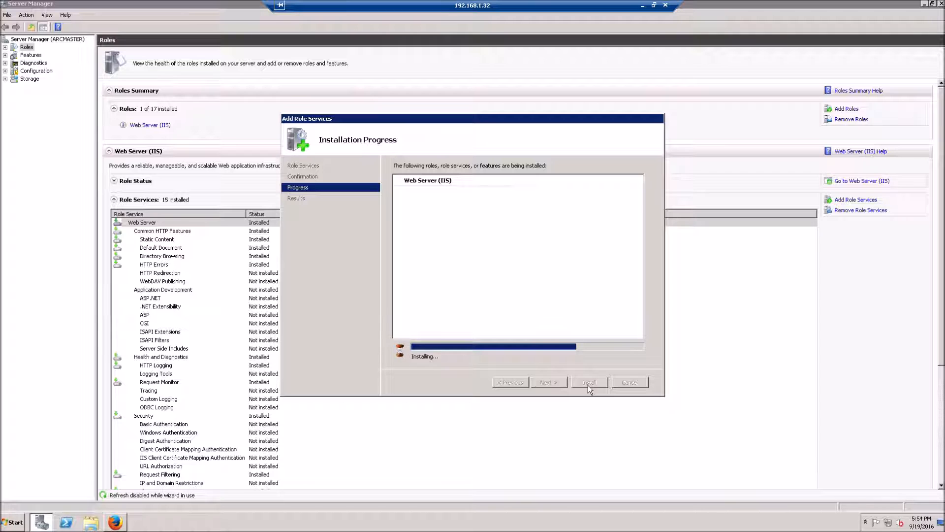
Close the finished Add Role Services wizard and return the remote session to full screen
click(654, 5)
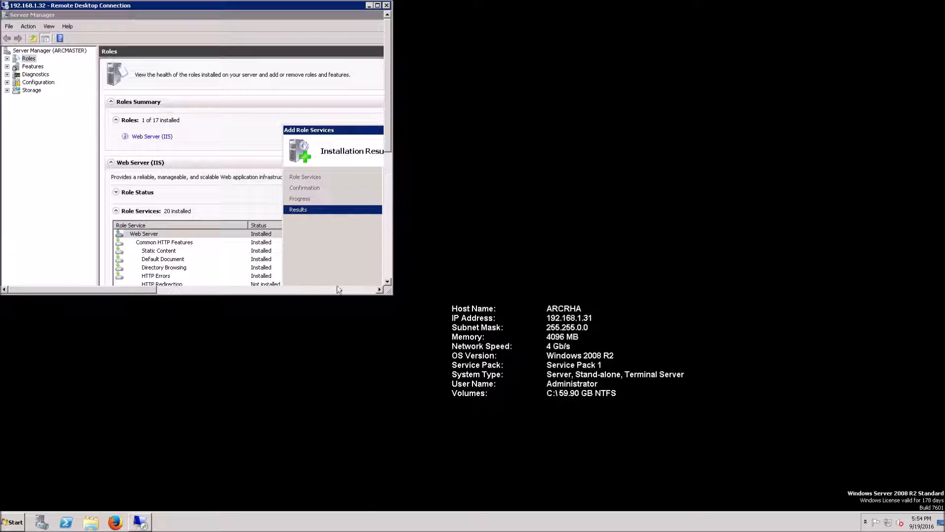
drag(391, 293, 679, 446)
click(591, 397)
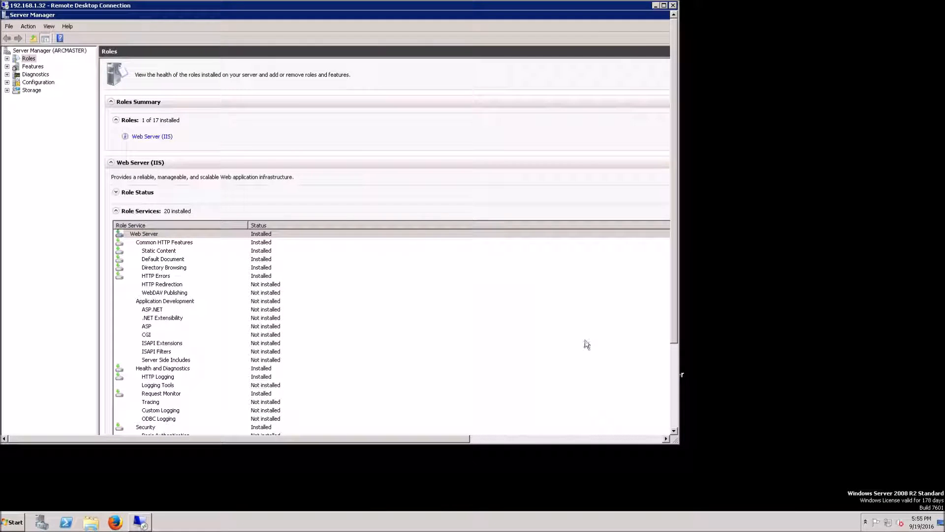
click(664, 5)
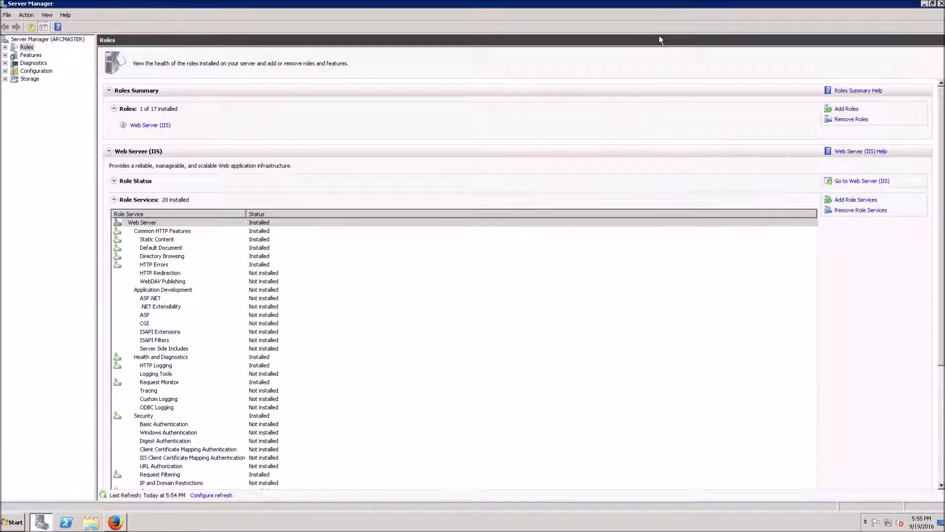
Find Remote Desktop Connection via search 'remote', log into 192.168.1.33, and accept the certificate
click(12, 522)
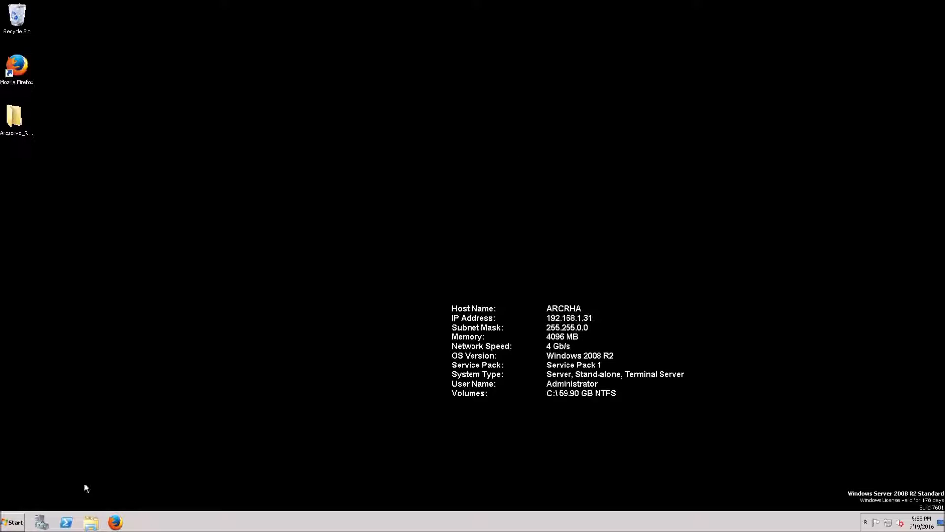
click(11, 521)
text(remote)
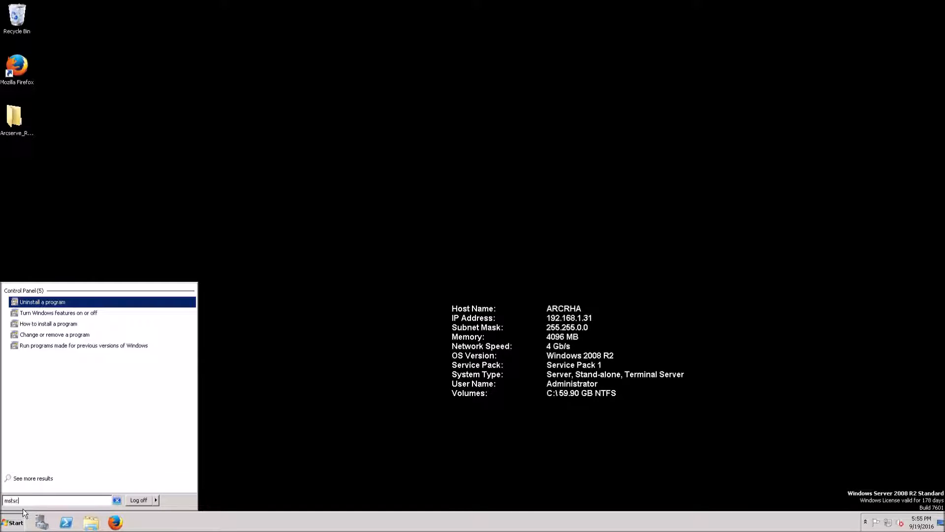
key(Return)
text(192.168.1.33)
key(Return)
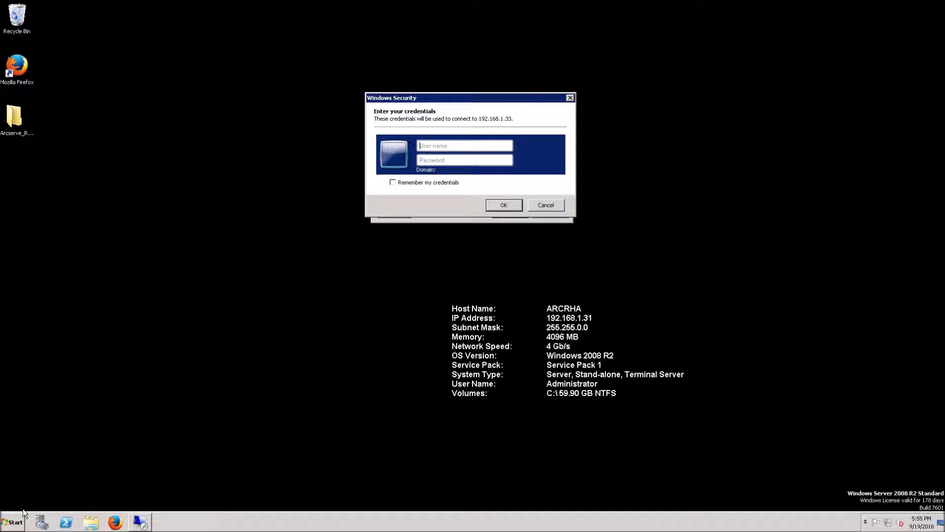
text(*************)
key(Return)
click(501, 246)
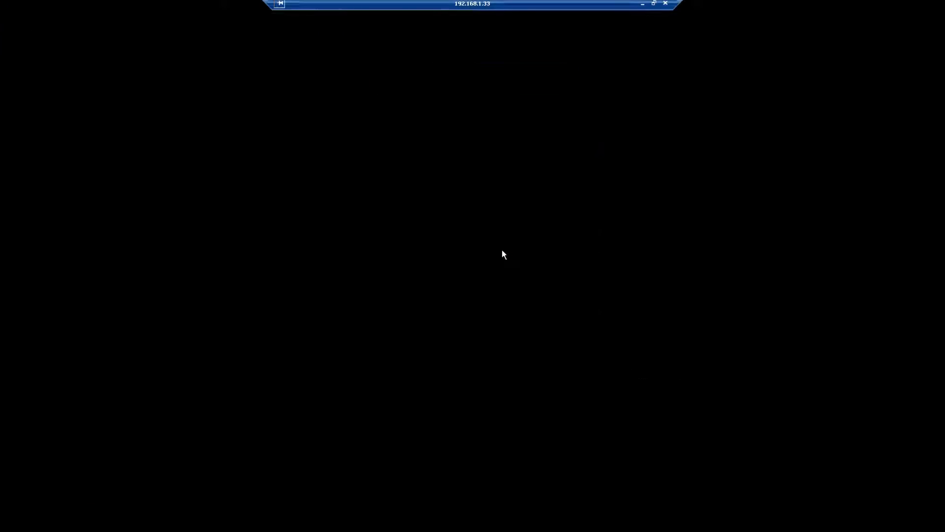
click(8, 529)
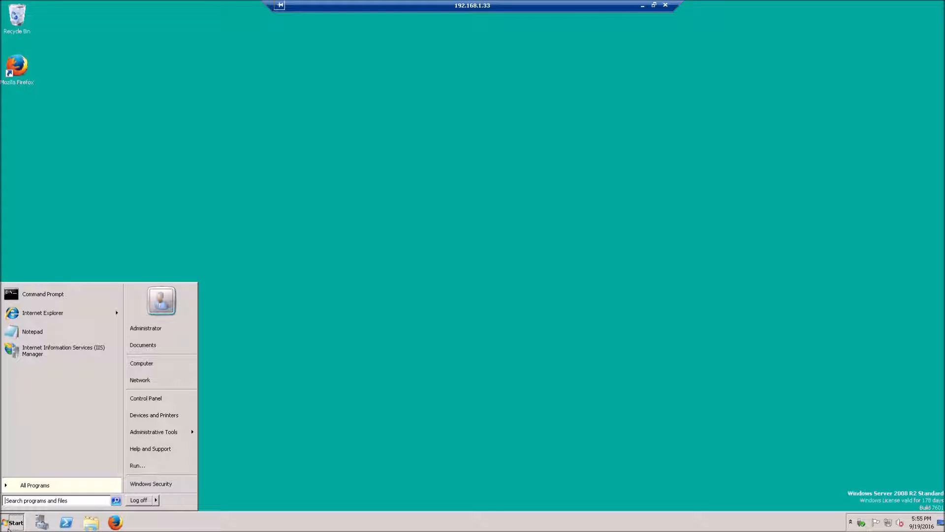
In the replica's Server Manager, install IIS 6 Management Compatibility role services and close the wizard
click(41, 522)
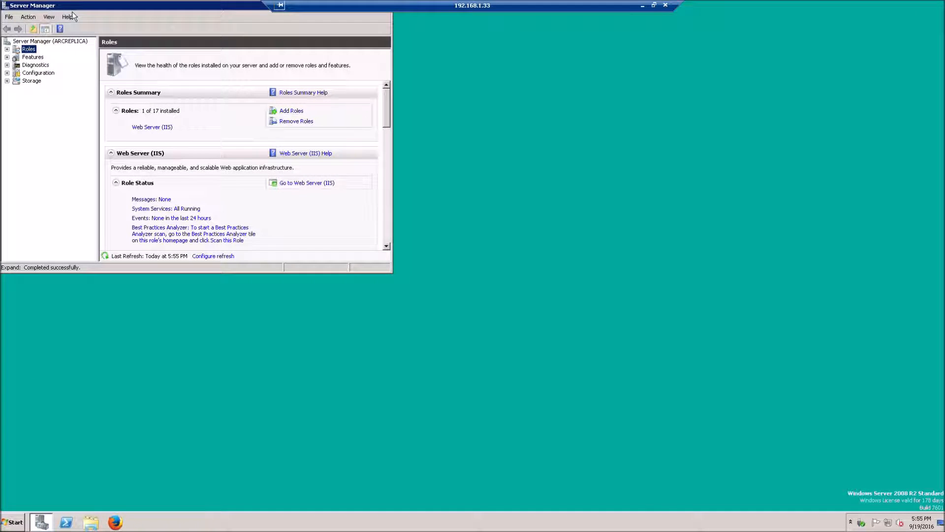
double_click(72, 10)
click(856, 247)
scroll(553, 287, down, 2)
scroll(552, 287, down, 6)
click(413, 276)
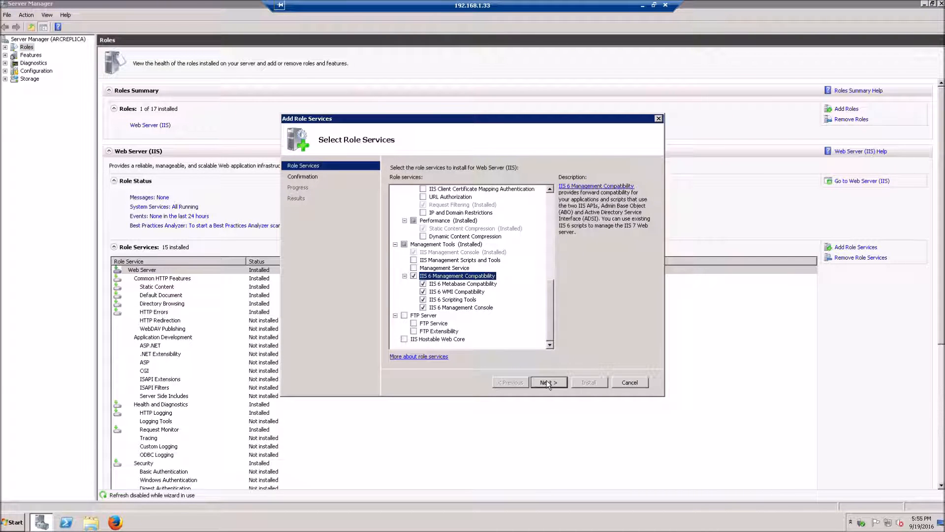
click(548, 383)
click(596, 386)
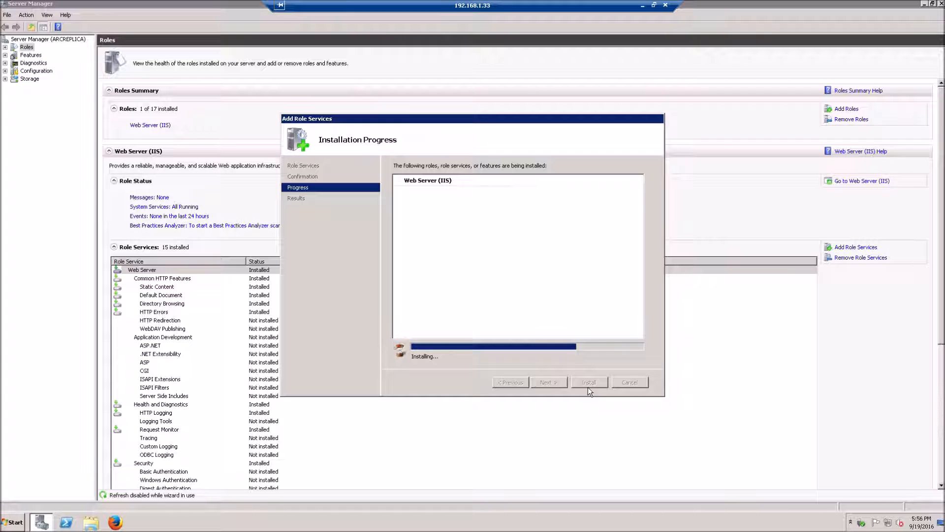
click(589, 387)
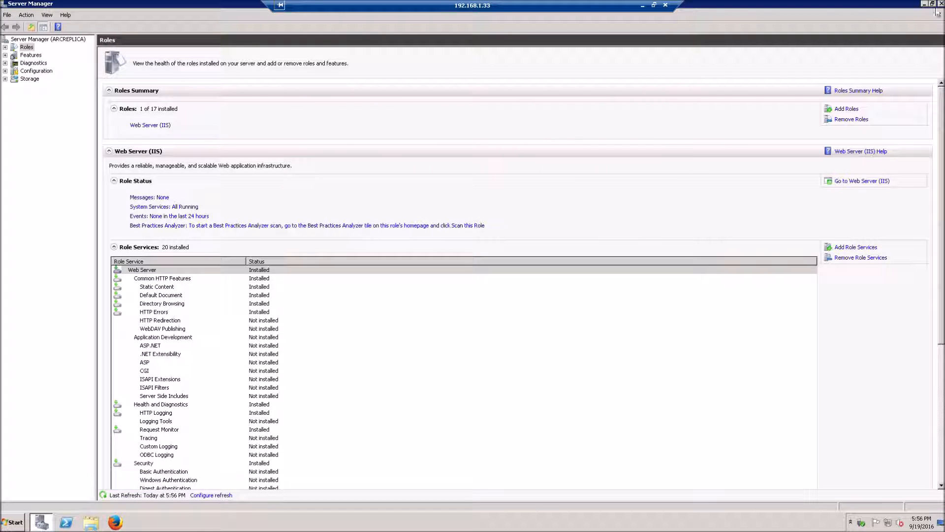
click(12, 522)
click(132, 506)
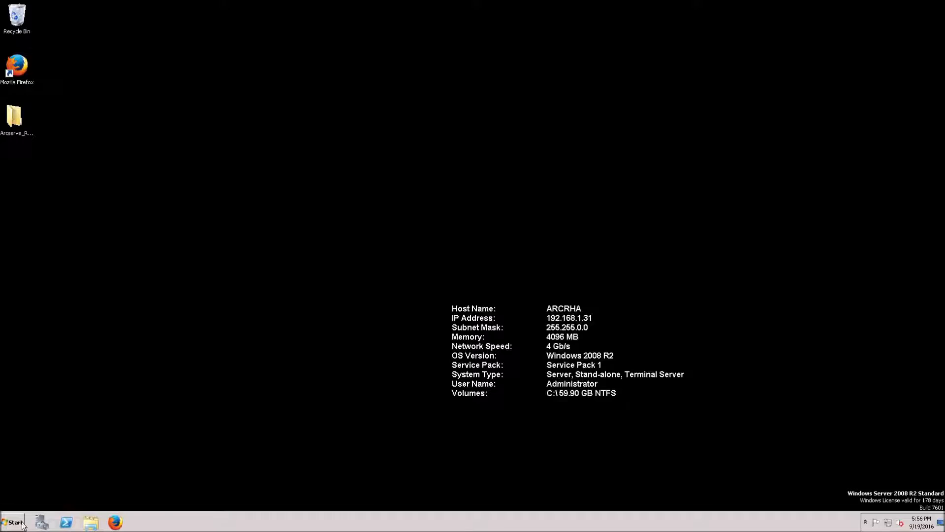
Put an Arcserve RHA Overview Page shortcut on the desktop, log in, and run Scenario Management
click(22, 525)
drag(52, 385, 62, 179)
double_click(14, 126)
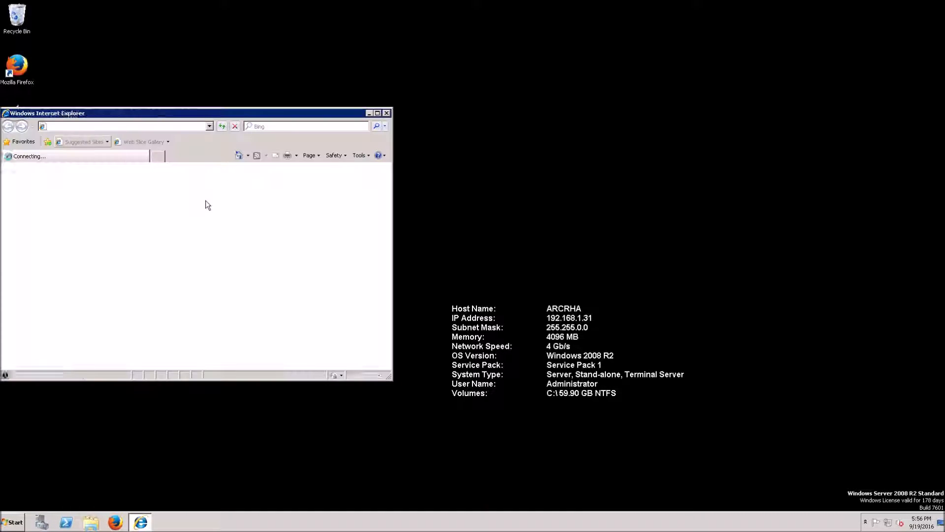
text(admin)
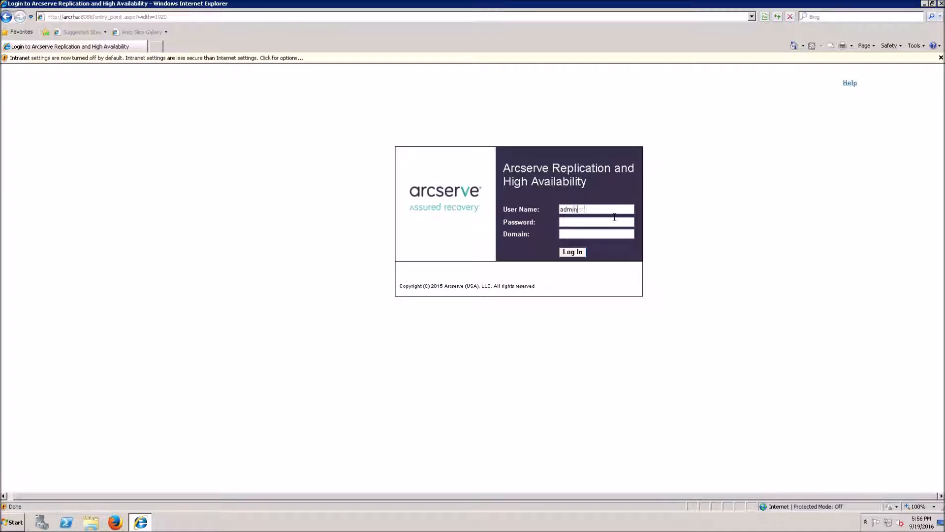
text(***************)
key(Return)
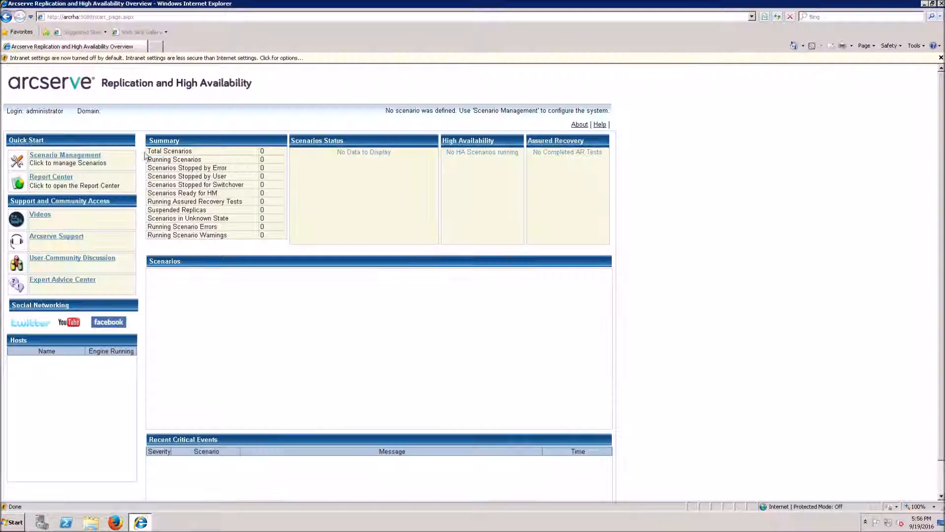
click(74, 166)
click(216, 145)
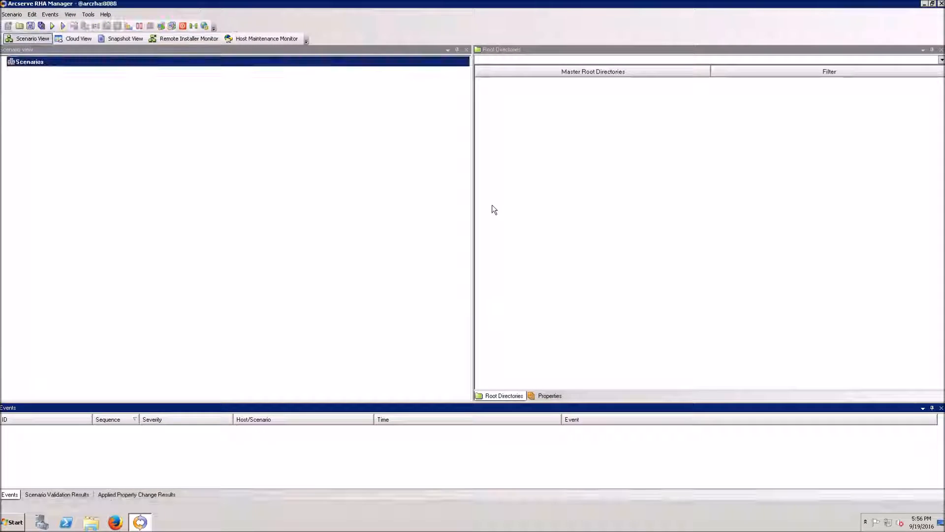
Create a Microsoft IIS Server scenario with Integrity Testing, master 192.168.1.32 and replica 192.168.1.33
click(8, 26)
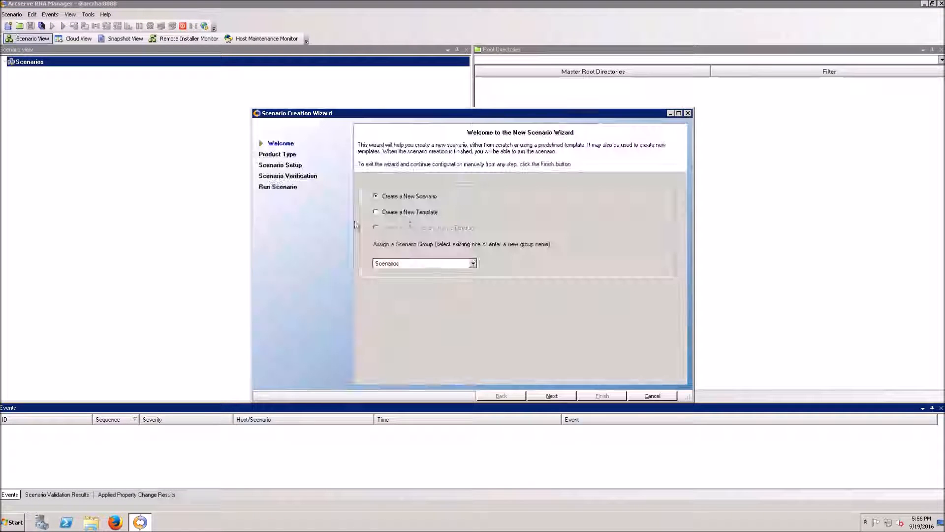
click(552, 398)
click(416, 226)
click(412, 334)
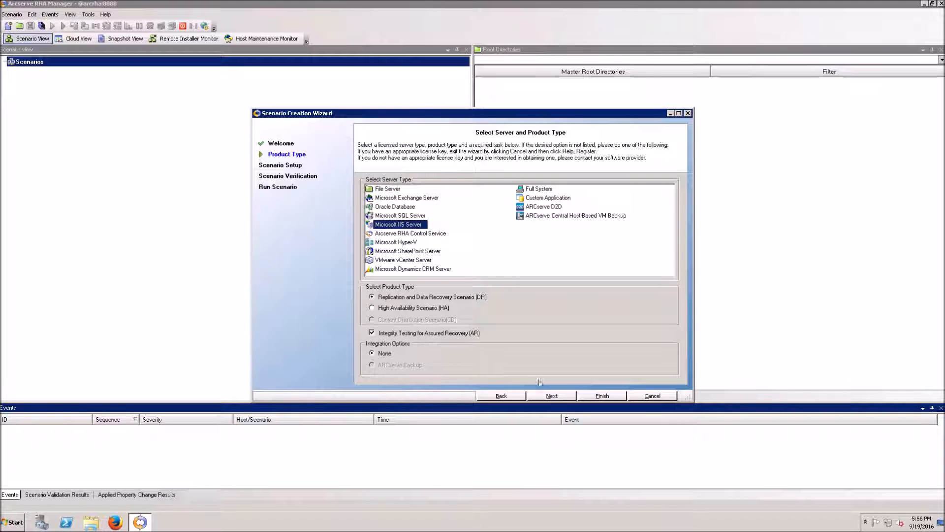
click(549, 399)
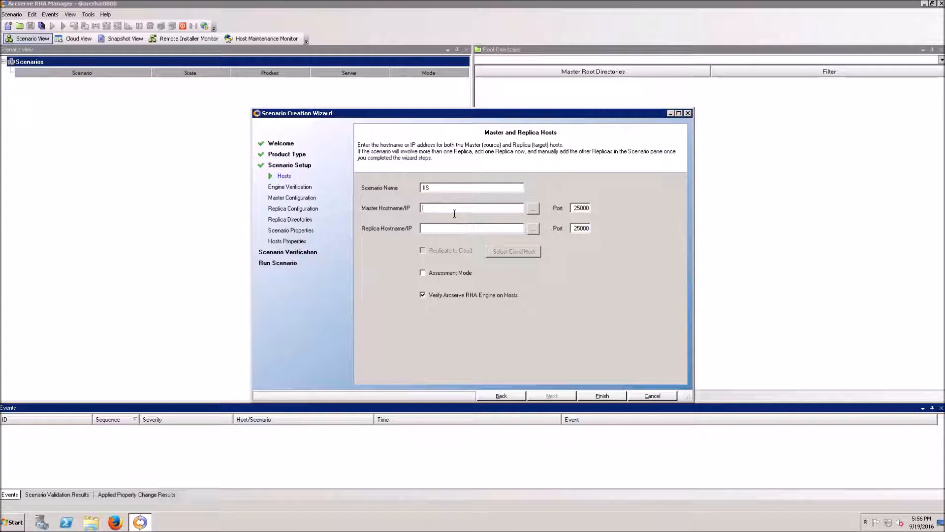
key(Tab)
key(Tab)
text(192.1)
click(552, 396)
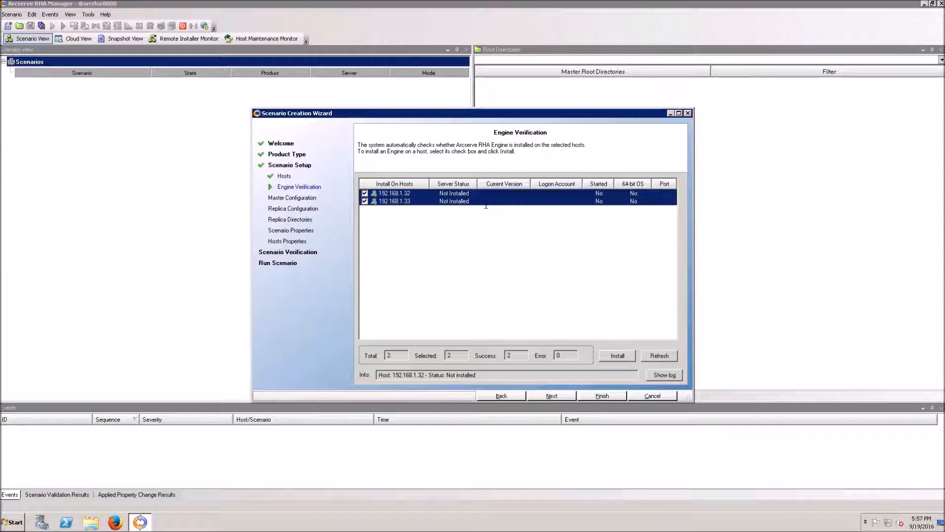
Install RHA Engine 16.5.5.4175 on both hosts under the administrator account, then continue
click(615, 361)
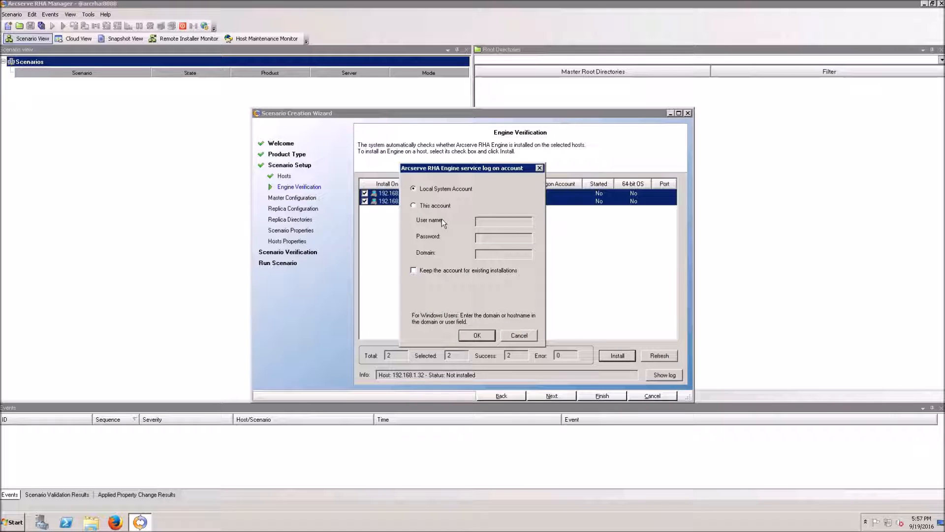
text(administrator)
key(Tab)
text(**************)
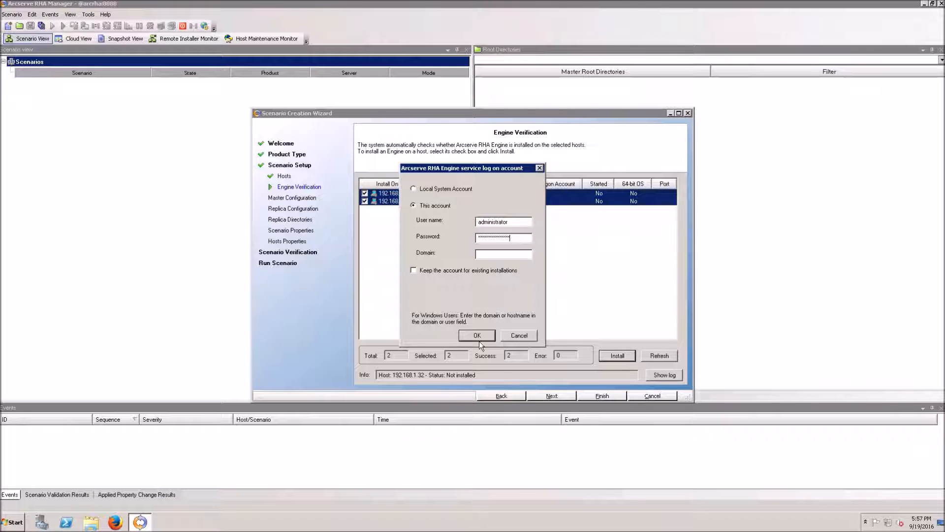
click(477, 337)
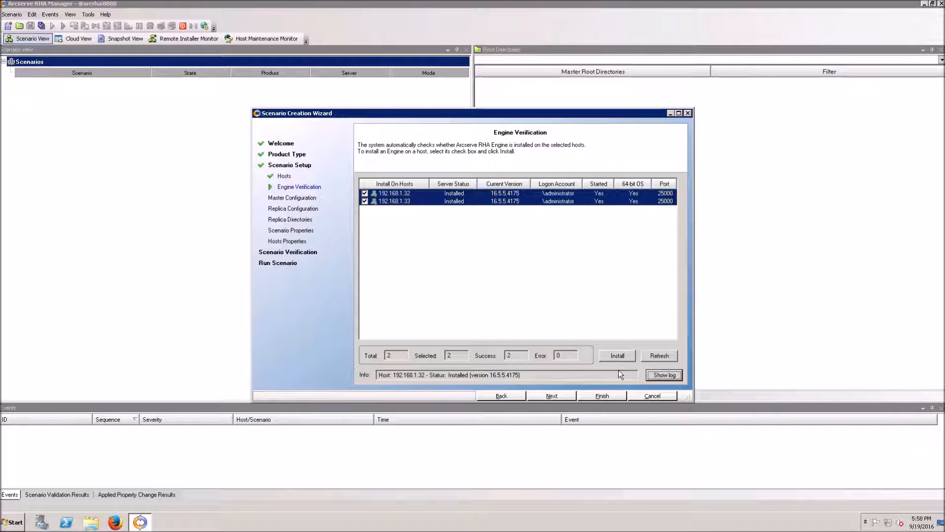
click(561, 396)
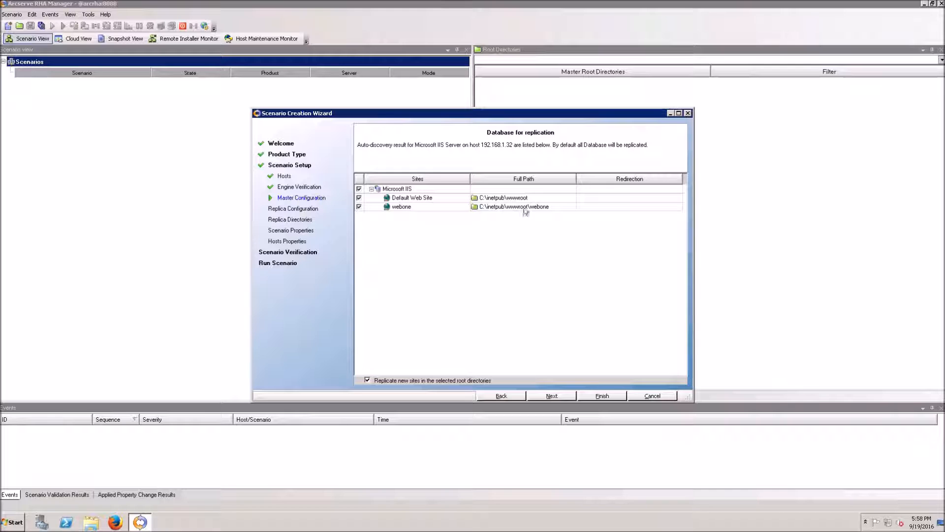
Select the webone site row in the scenario's IIS site list
click(562, 209)
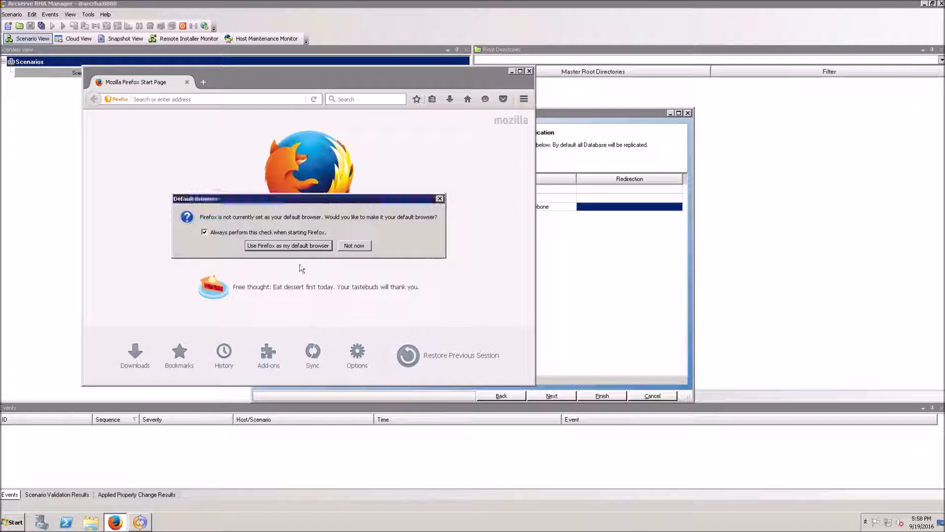
Dismiss the default-browser prompt and load 192.168.1.32/webone/ from the master
click(355, 245)
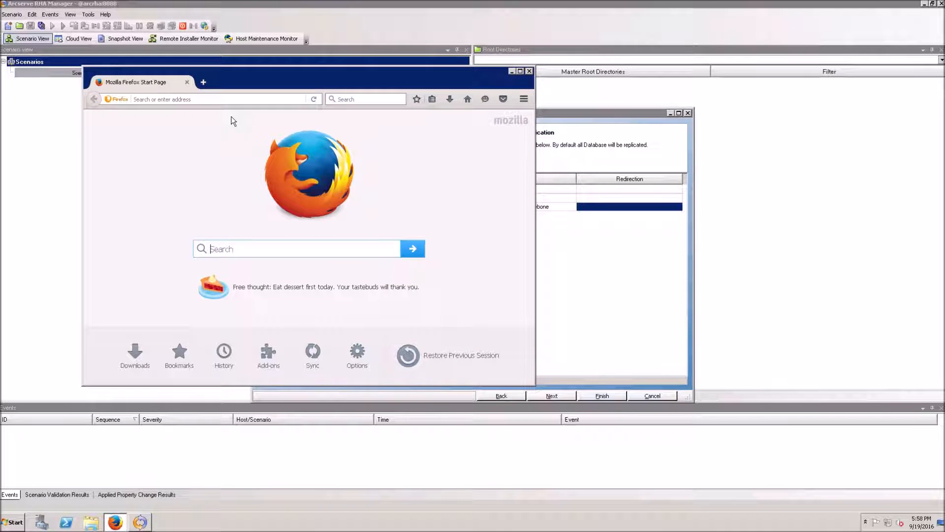
click(229, 105)
text(192.168.1.)
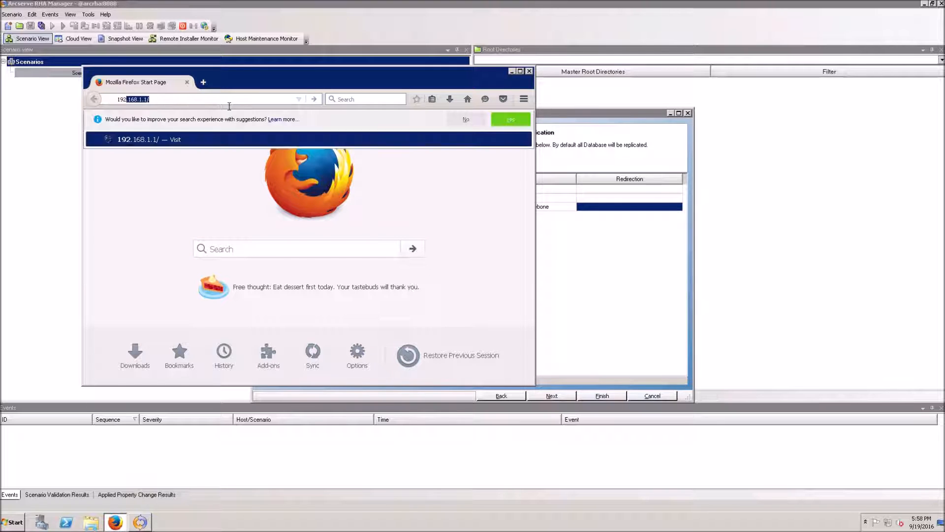
text(32)
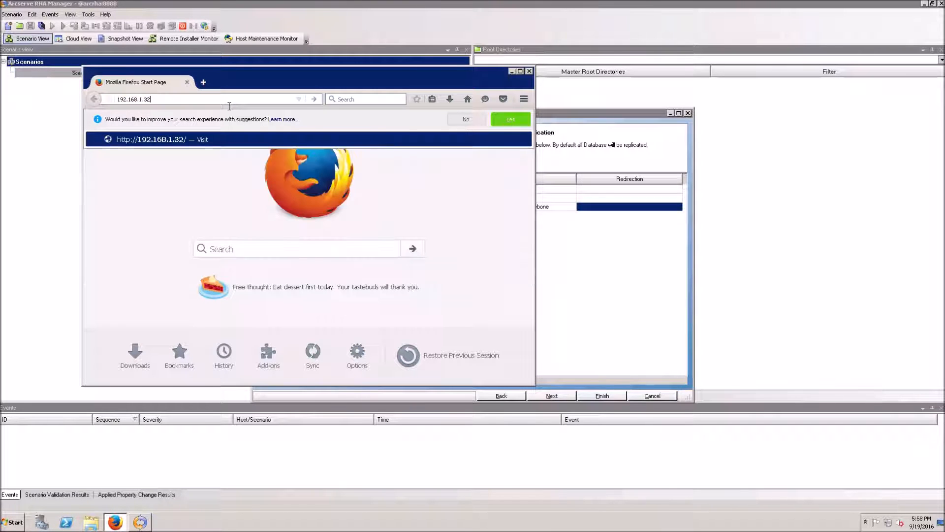
text(/webone/)
key(Return)
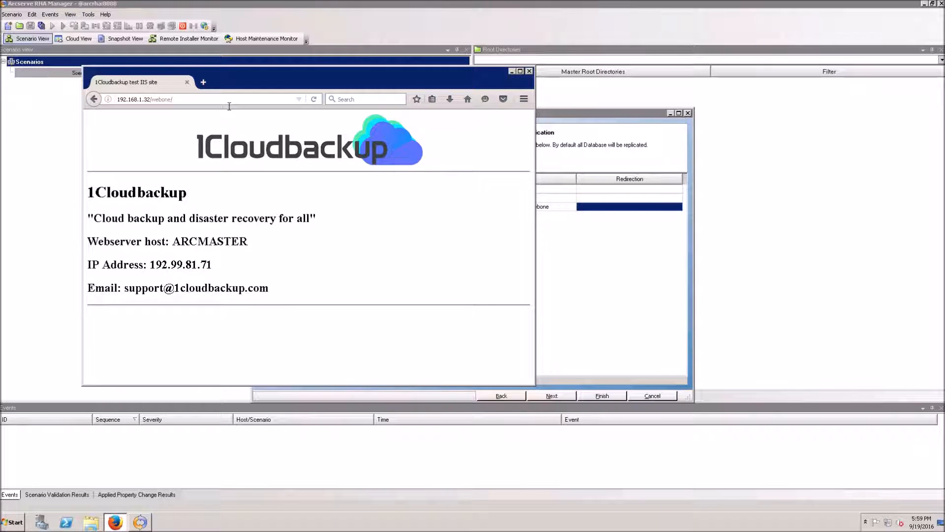
Change the address to 192.168.1.33/webone/, get a 404 from the replica, then minimize Firefox
click(152, 105)
click(152, 102)
key(BackSpace)
text(3)
key(Return)
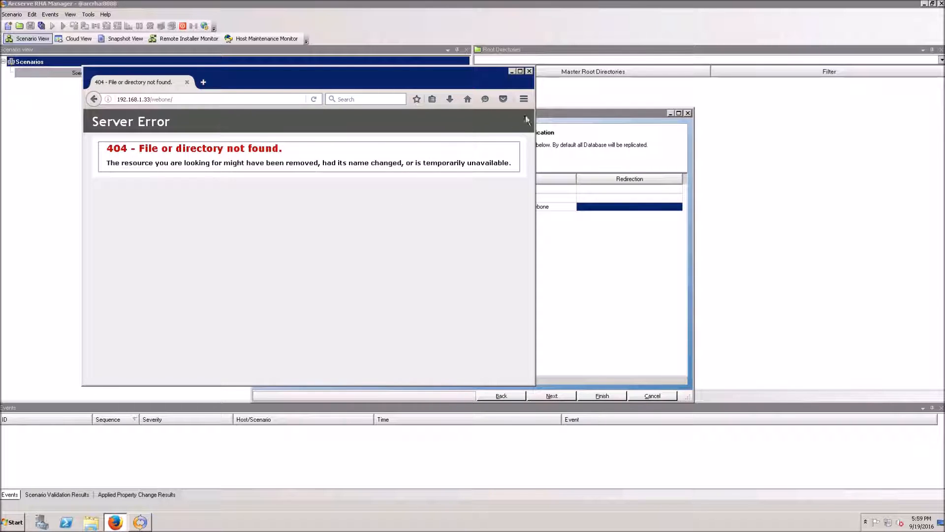
click(512, 70)
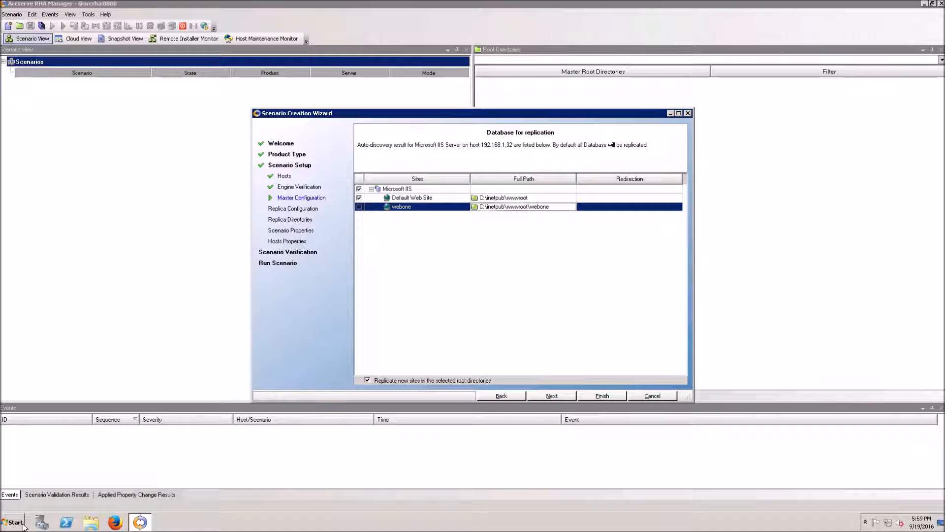
Open the master's C$ share at 192.168.1.32 and browse inetpub\wwwroot\webone
click(14, 523)
text(\192.168)
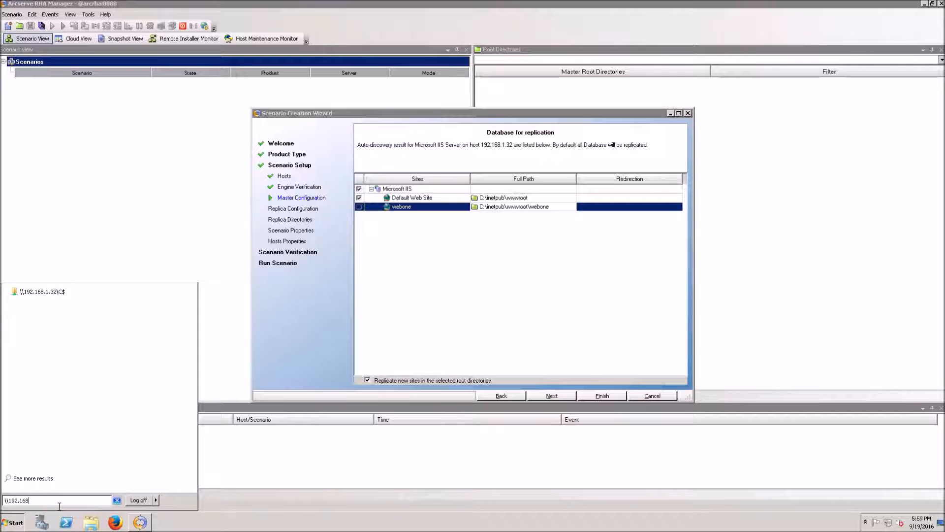
text(.1.32\C$)
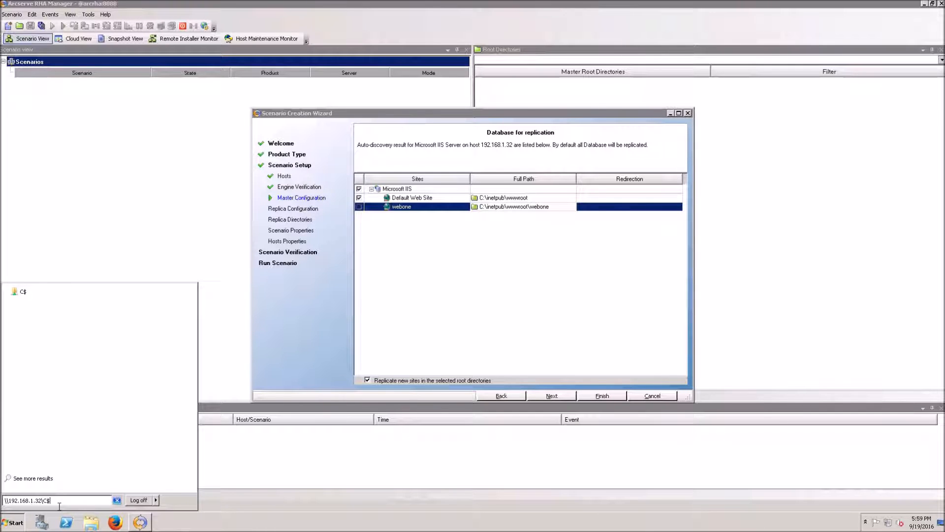
key(Return)
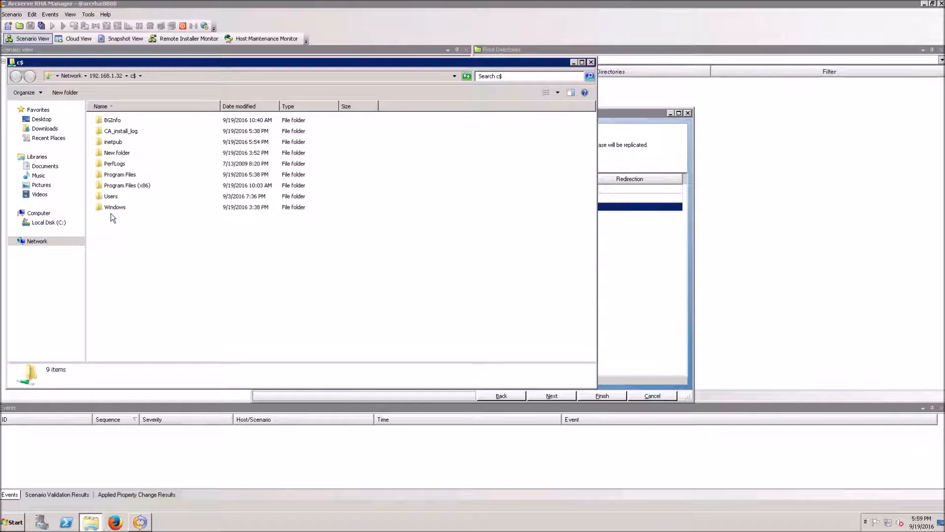
double_click(117, 142)
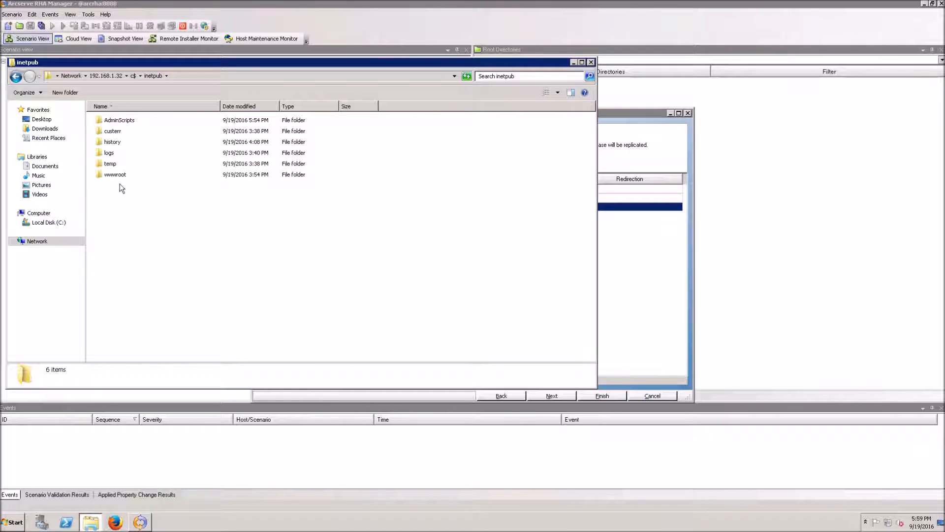
double_click(119, 176)
double_click(113, 120)
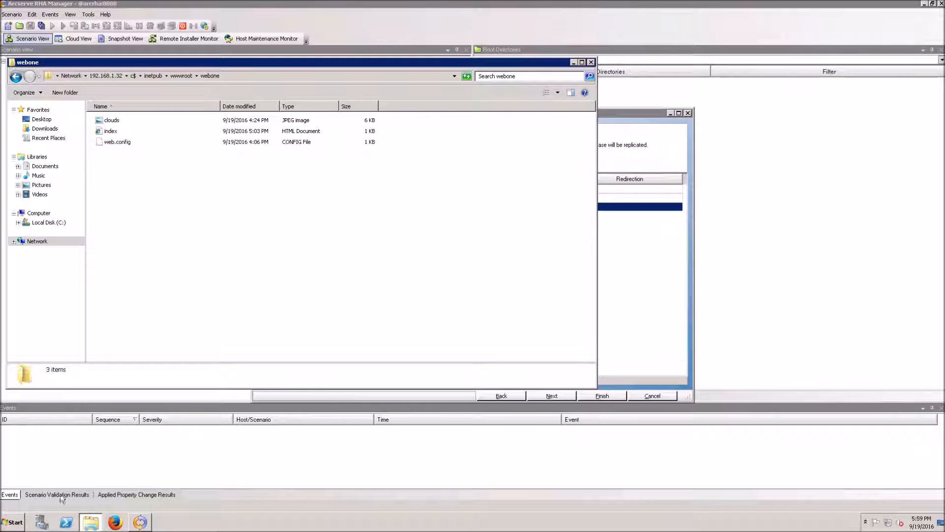
Open the replica's C$ share at 192.168.1.33 and browse to its wwwroot, which lacks webone
click(14, 522)
text(\192.168.1.33\C$)
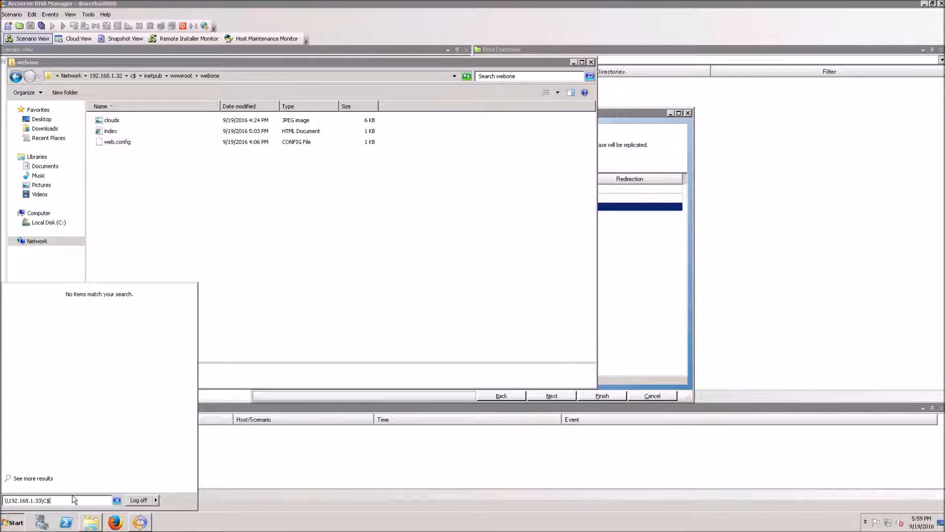
key(Return)
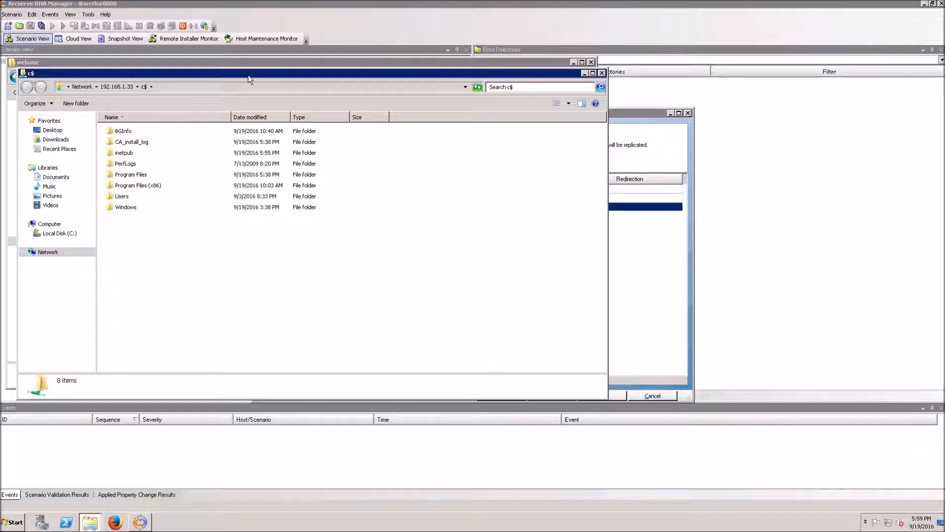
drag(250, 79, 503, 83)
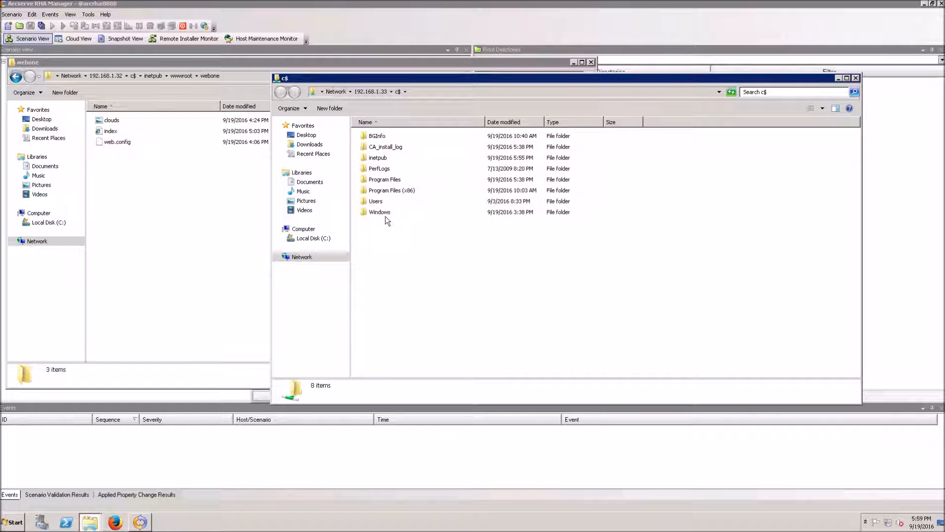
double_click(383, 158)
double_click(379, 191)
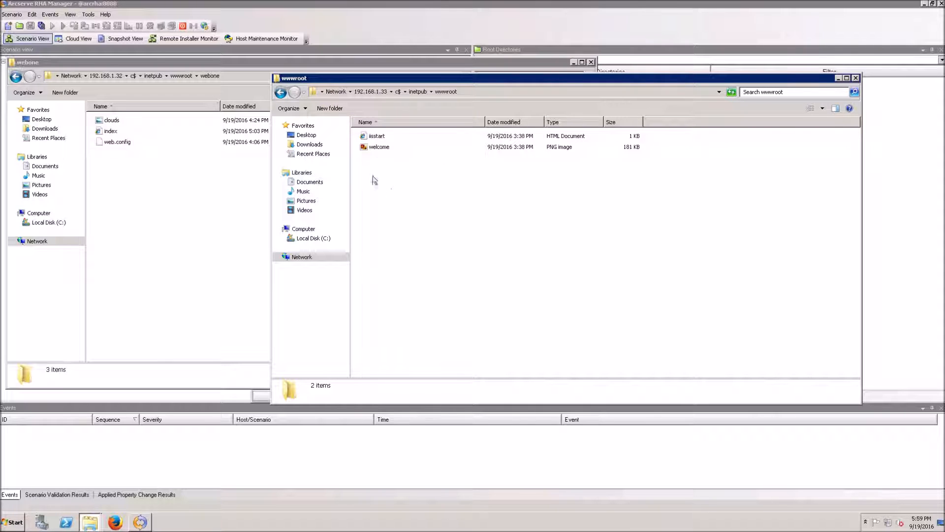
Step both Explorer windows back up one folder and minimize them
click(418, 92)
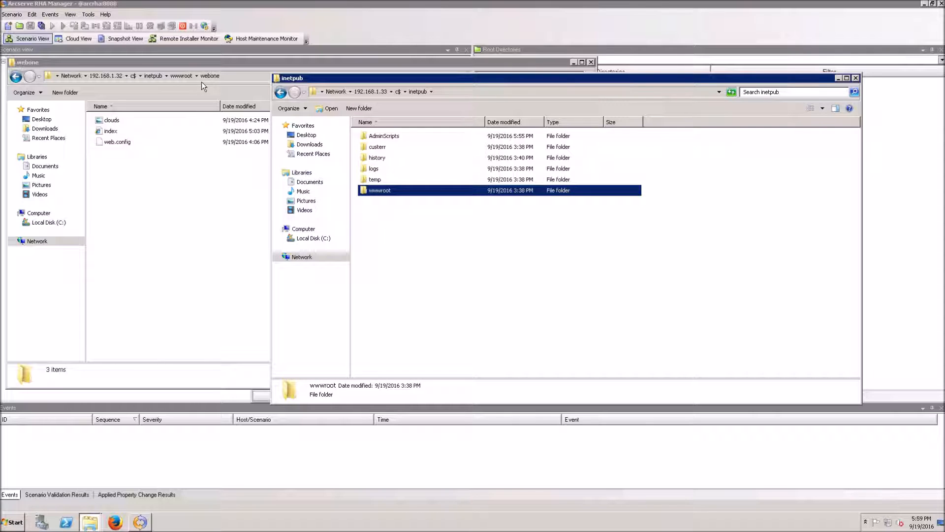
click(183, 76)
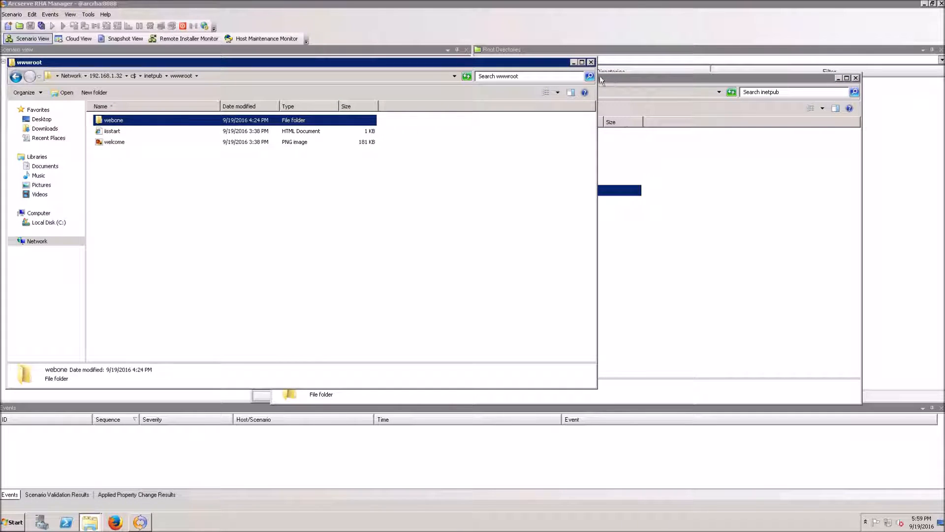
click(574, 63)
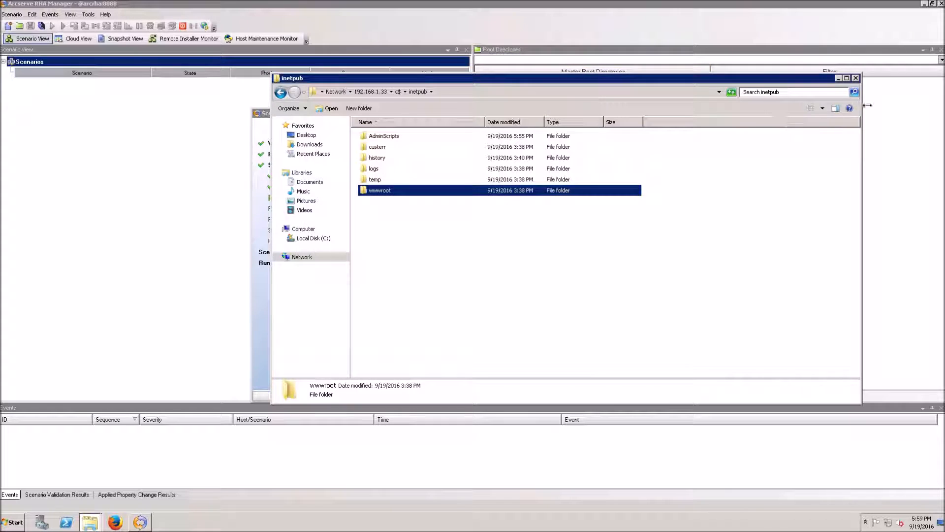
click(839, 78)
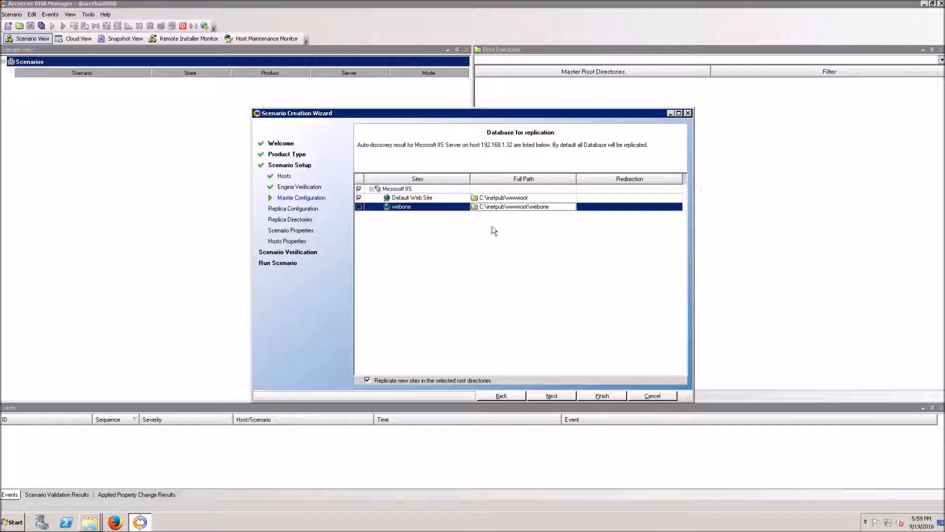
Advance to the scenario properties and keep the replication mode at Online
click(553, 396)
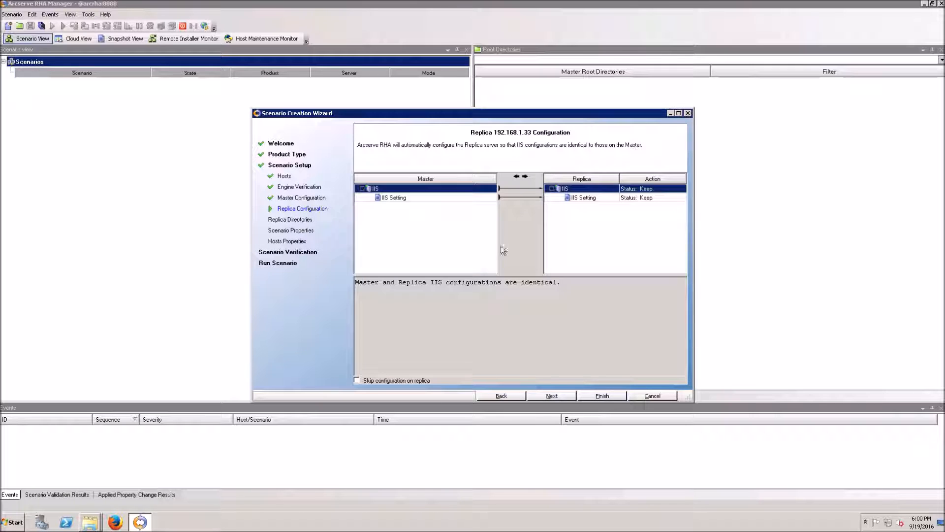
click(561, 400)
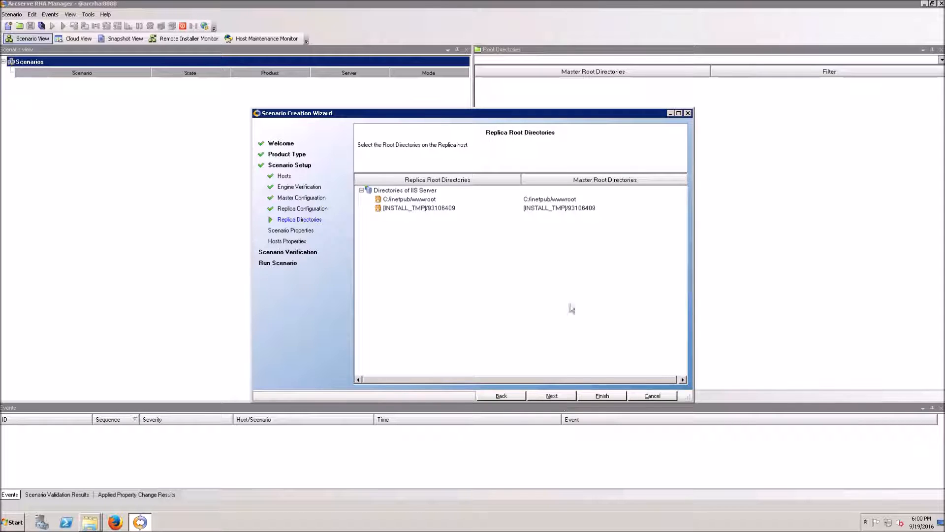
click(546, 401)
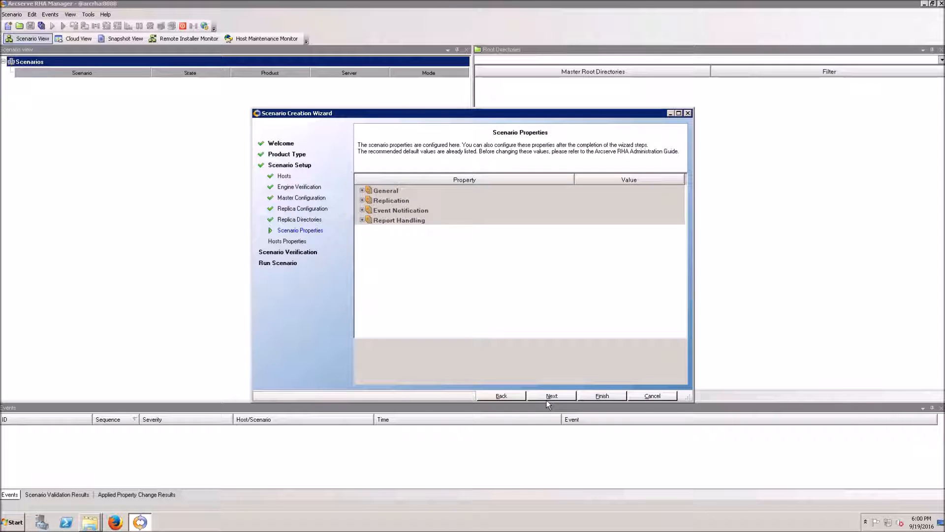
click(362, 230)
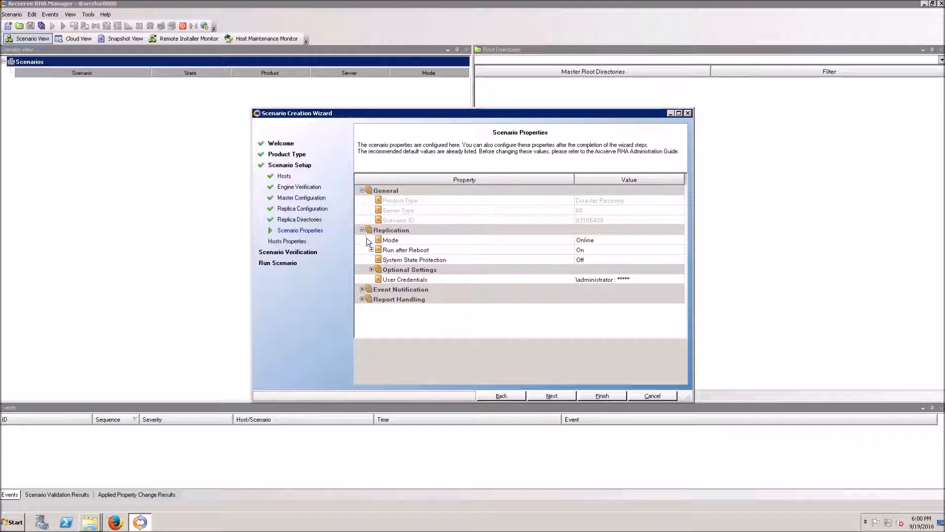
click(591, 241)
click(621, 241)
click(372, 270)
Set Number Of Streams under Optional Settings to Maximum (10 streams) and continue
click(372, 270)
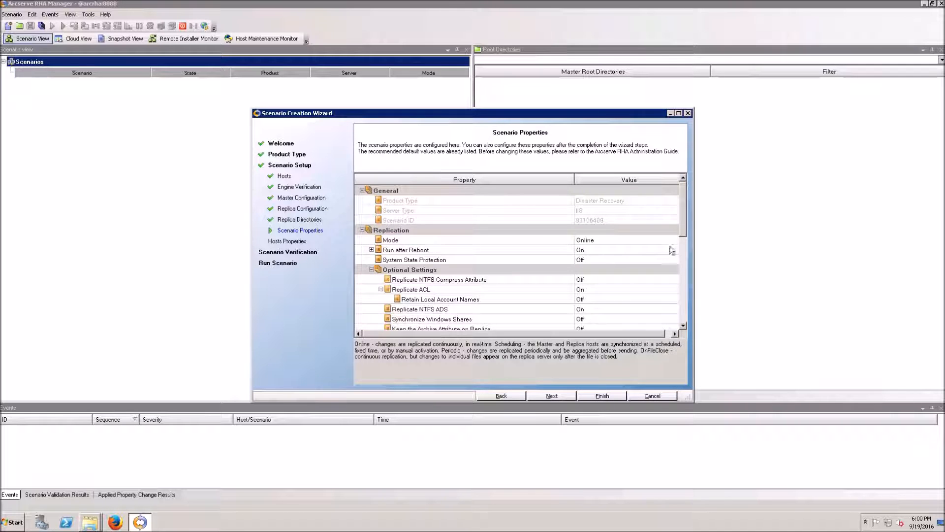
scroll(688, 241, down, 3)
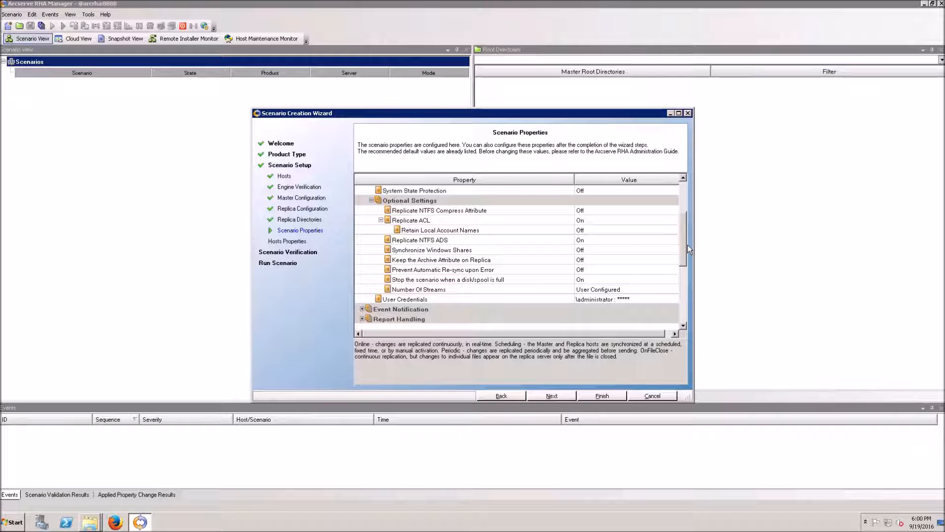
click(632, 291)
click(632, 291)
click(613, 321)
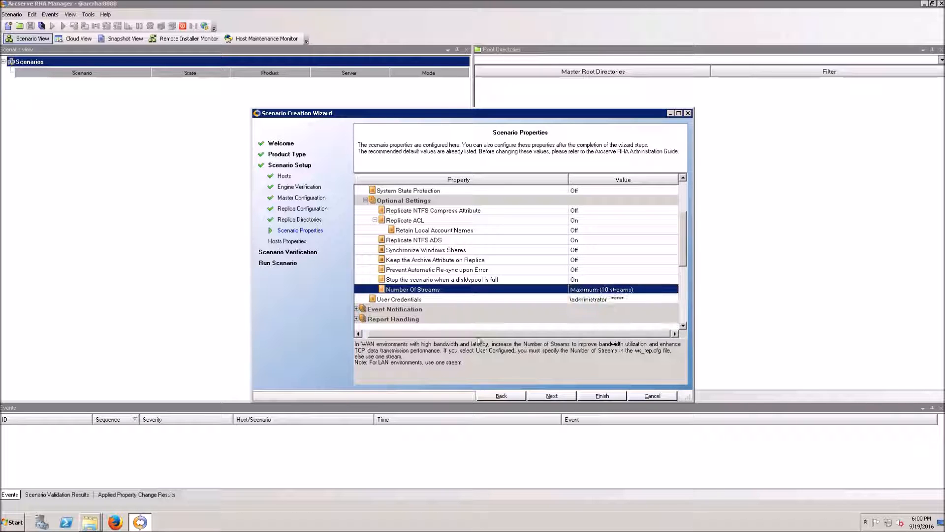
click(363, 315)
click(560, 397)
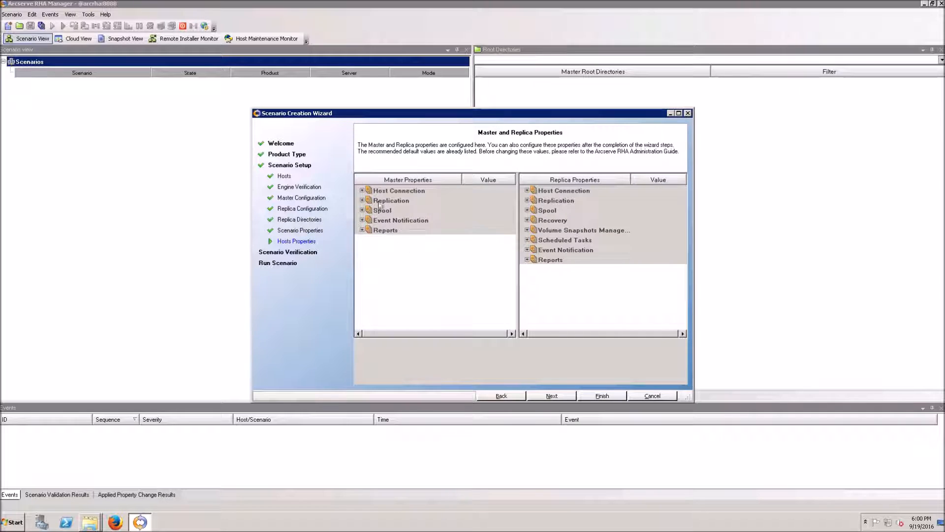
Expand the master's host connection, replication, spool and event notification property groups
click(363, 190)
click(363, 240)
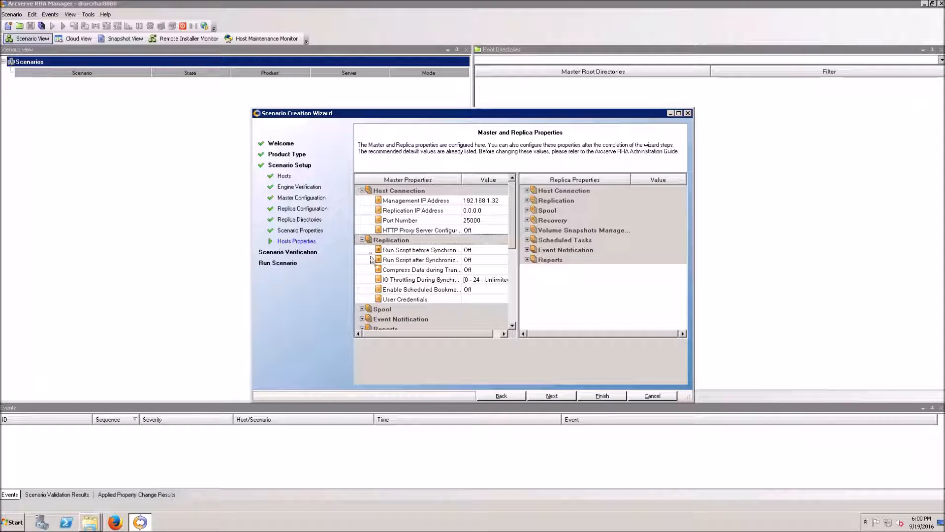
scroll(372, 276, down, 1)
click(362, 289)
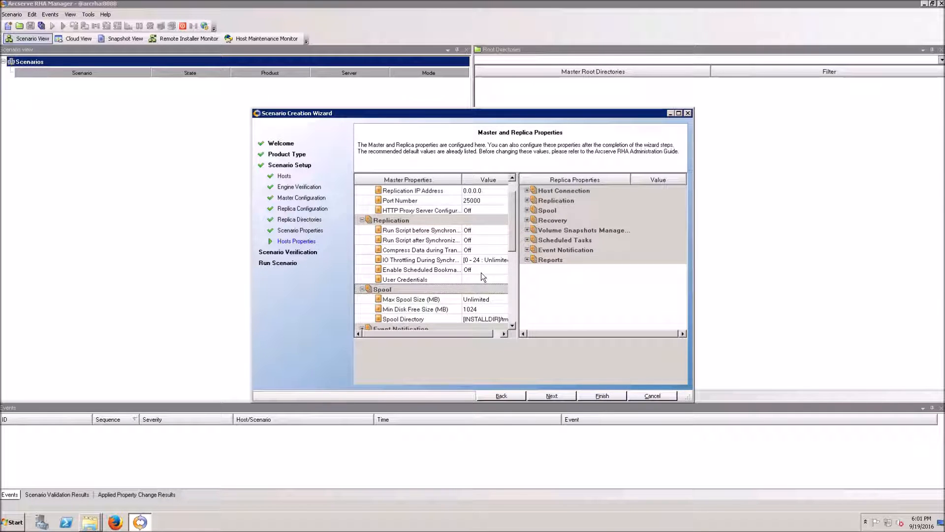
scroll(367, 295, down, 1)
click(363, 299)
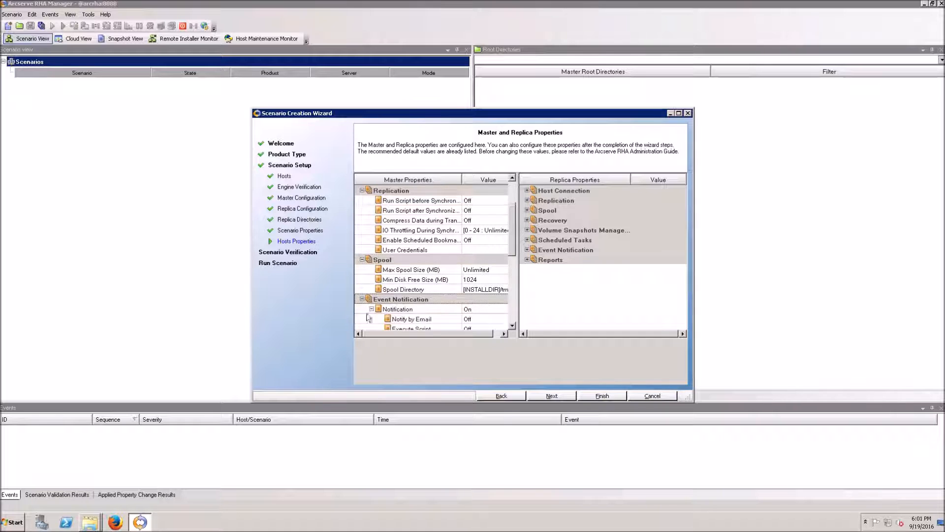
Set the replica's Encrypt Data During Transfer to AES-256 and run scenario verification
click(528, 191)
click(527, 240)
scroll(591, 256, down, 1)
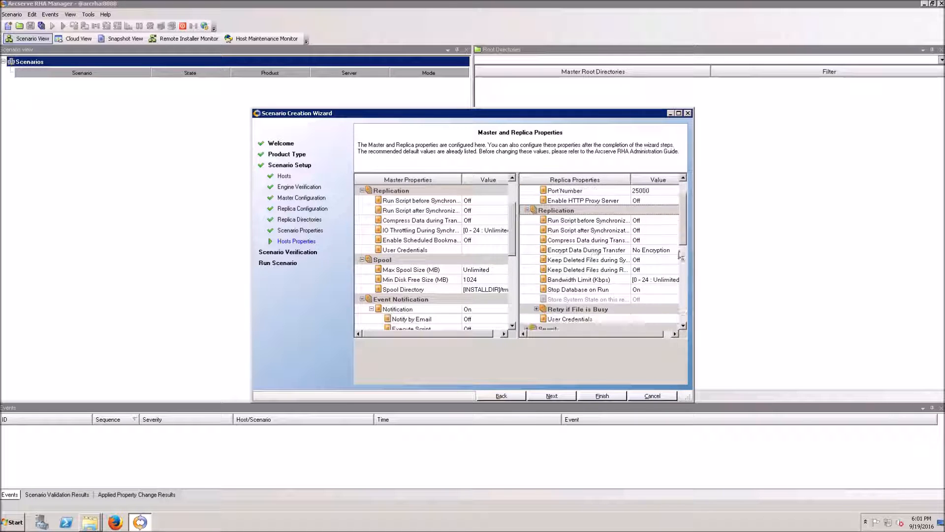
click(646, 250)
click(655, 270)
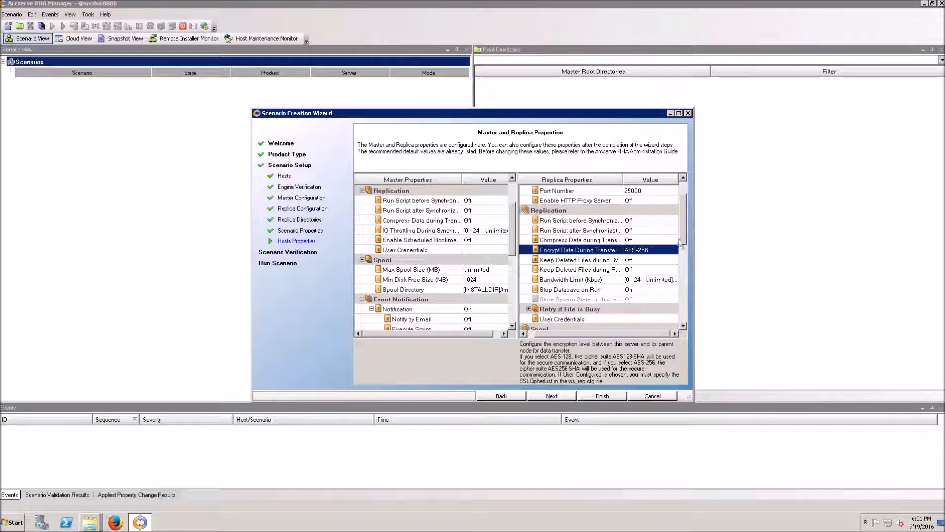
scroll(528, 290, down, 2)
click(523, 279)
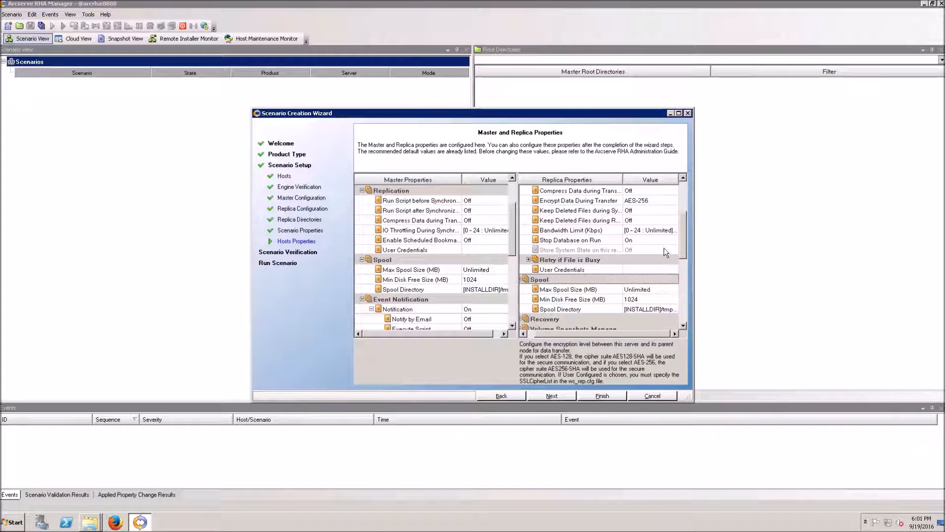
scroll(626, 266, down, 2)
click(548, 396)
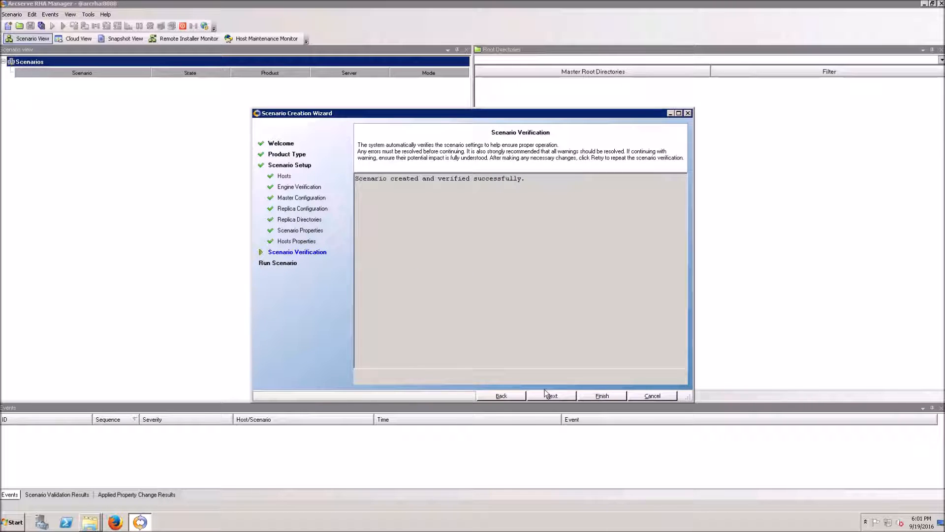
Continue past verification, confirm the replica's wwwroot holds only iisstart and welcome, then return to Run Scenario
click(546, 396)
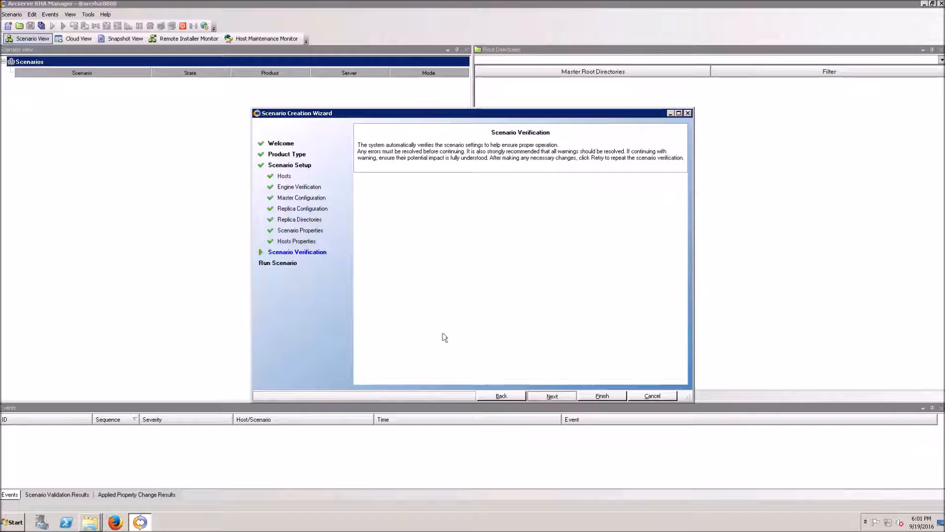
click(98, 499)
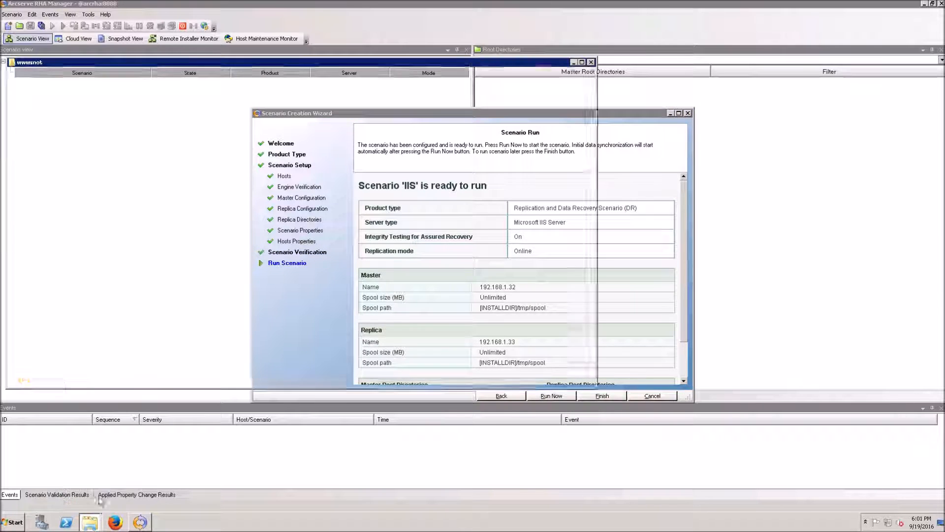
click(98, 488)
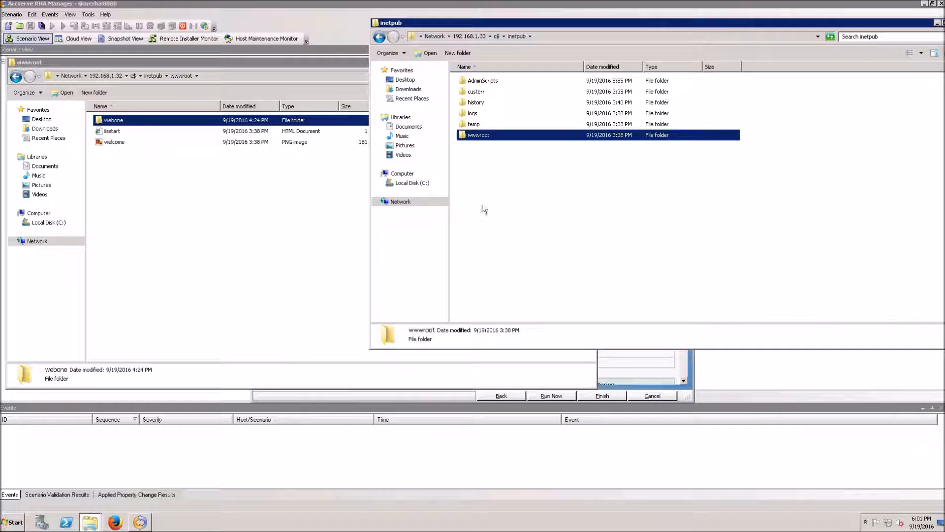
double_click(472, 136)
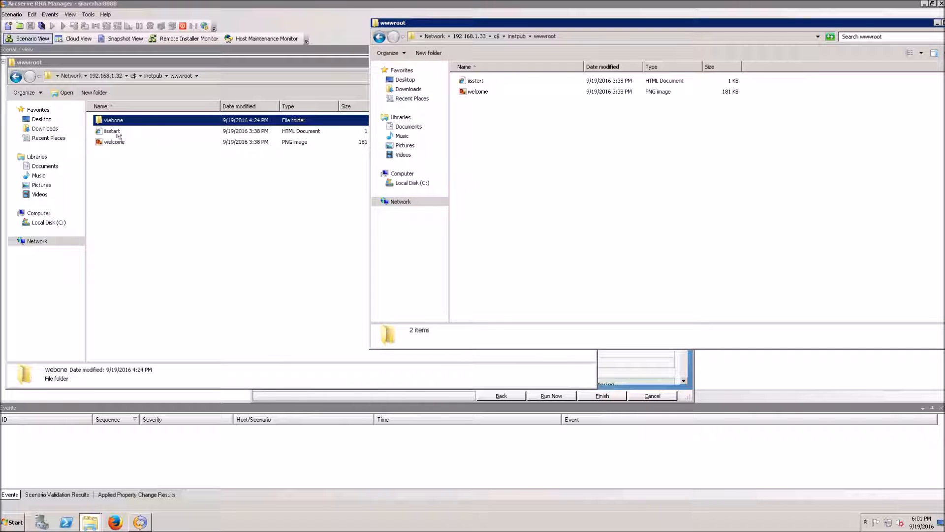
click(444, 408)
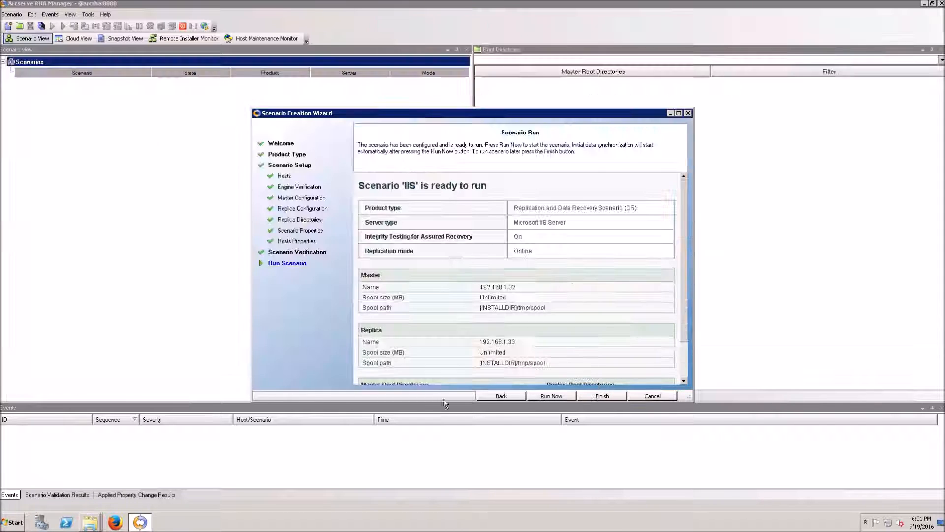
Run the IIS scenario and tile both wwwroot windows to watch webone reach 192.168.1.33
click(557, 402)
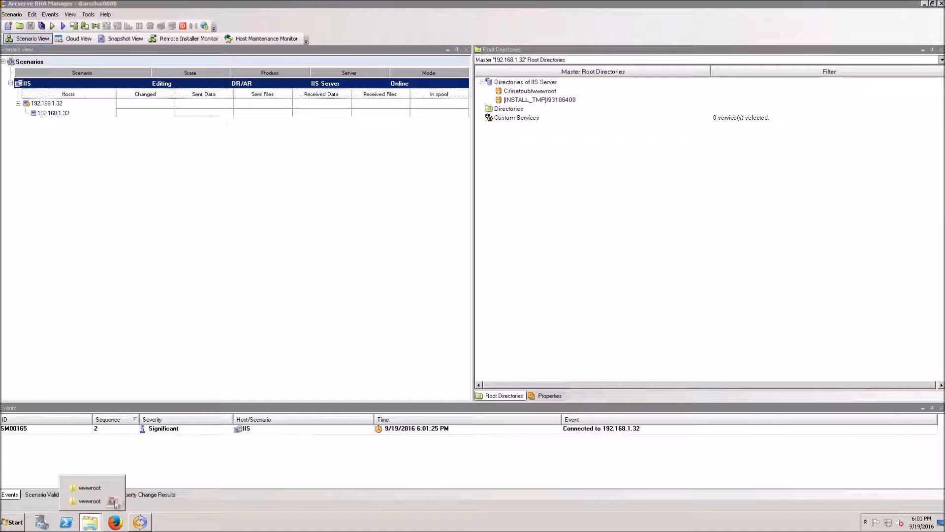
click(89, 525)
mouse_move(89, 526)
click(88, 490)
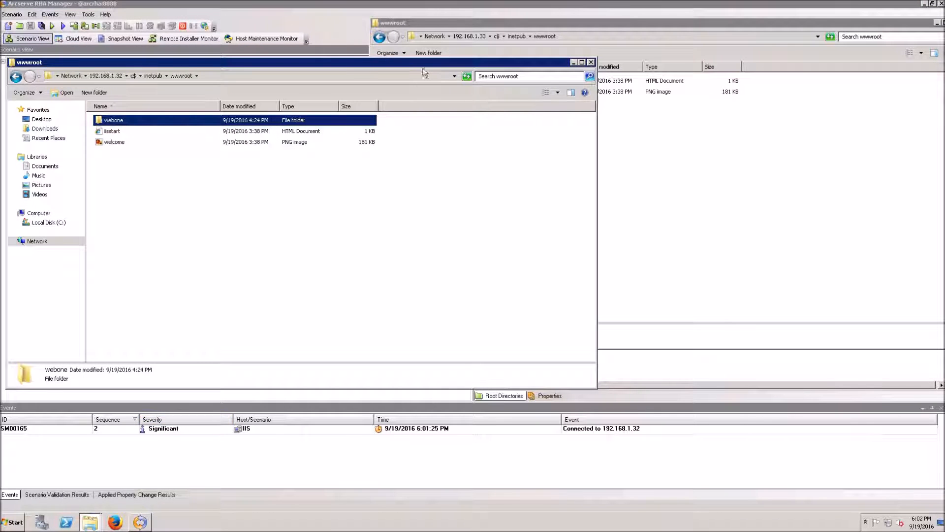
drag(412, 302, 401, 409)
drag(668, 29, 649, 375)
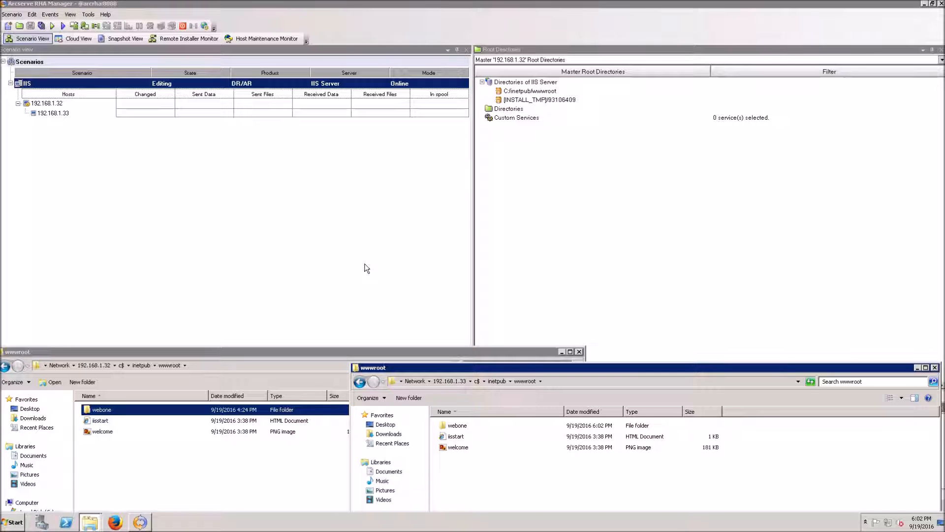
mouse_move(494, 430)
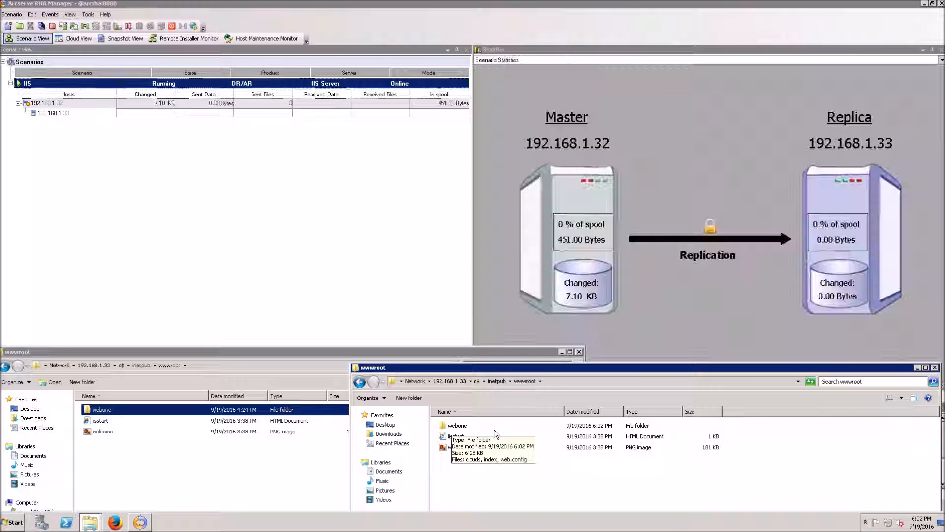
key(alt+Tab)
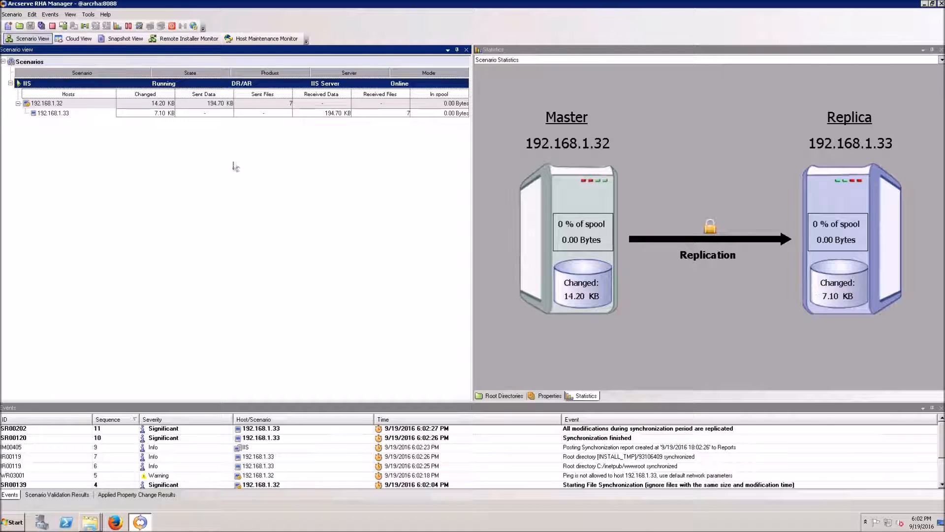
click(202, 108)
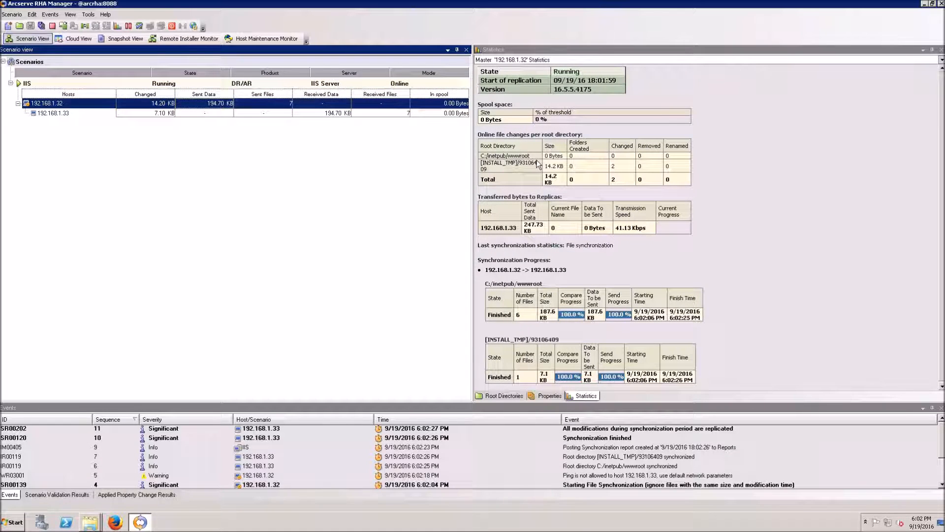
click(231, 113)
click(208, 105)
click(113, 86)
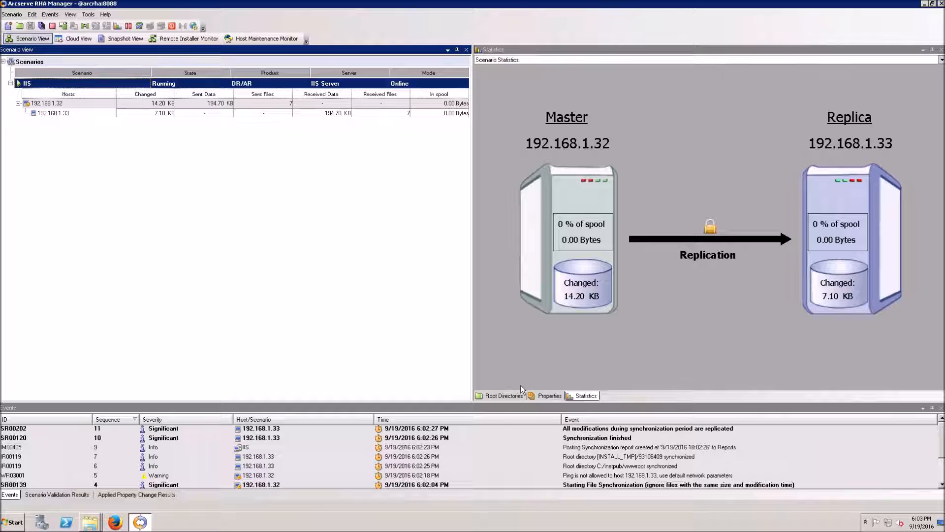
Load the master's site at 192.168.1.32/ in Firefox
click(89, 522)
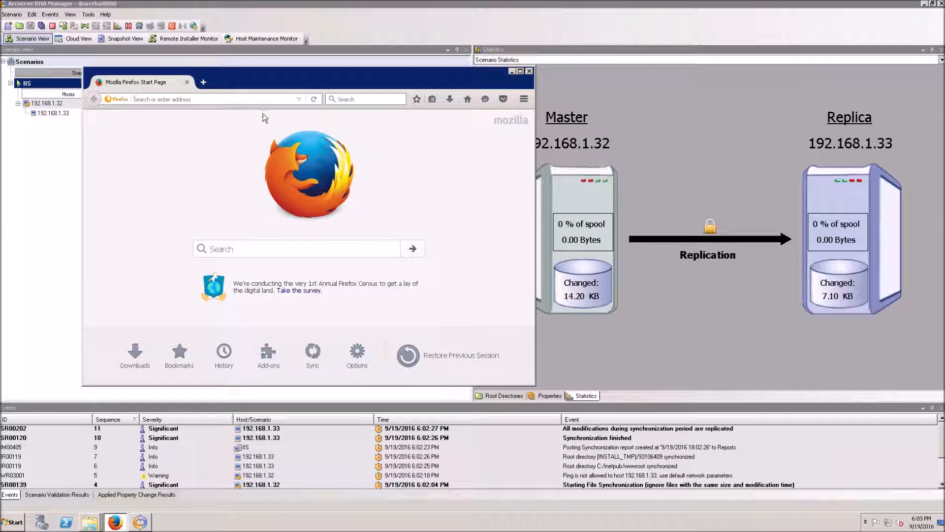
text(192.168.)
text(1.32)
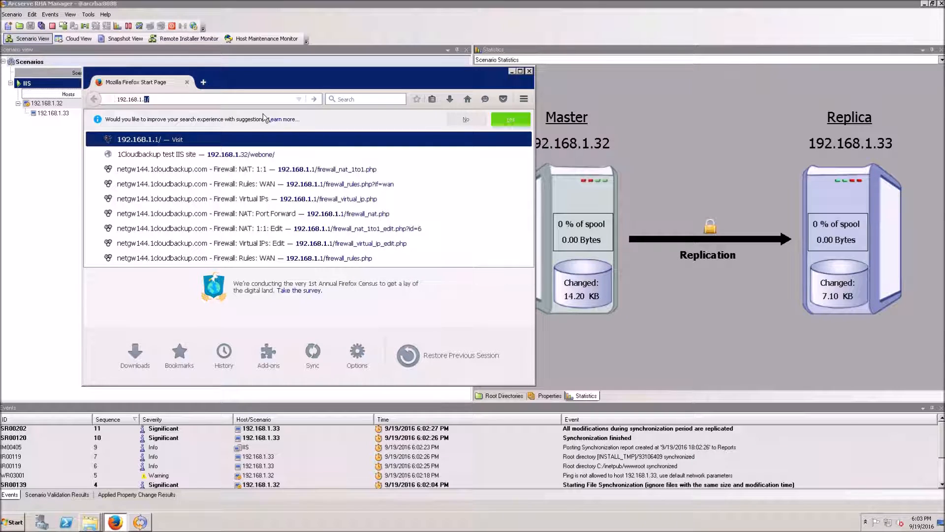
text(/webone)
key(Return)
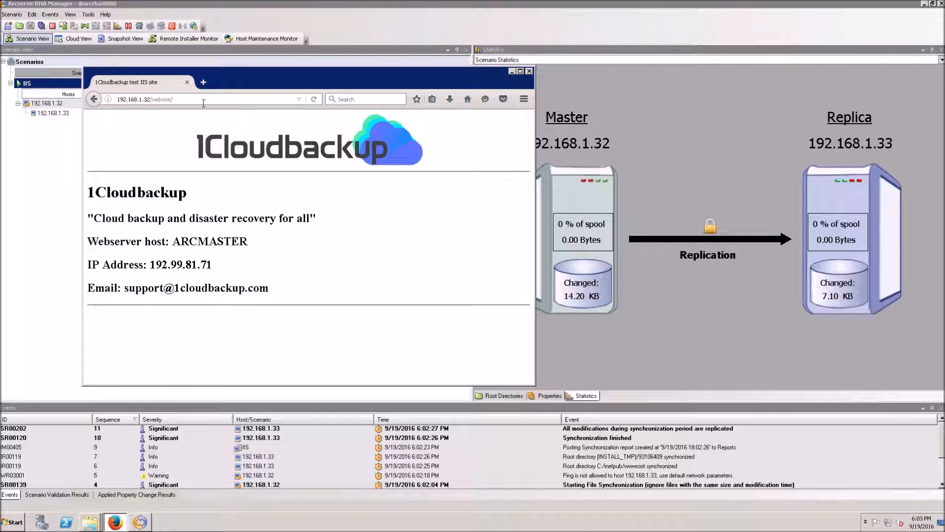
Load 192.168.1.33\webone in a second tab, select its webone part, then return to RHA Manager
click(204, 82)
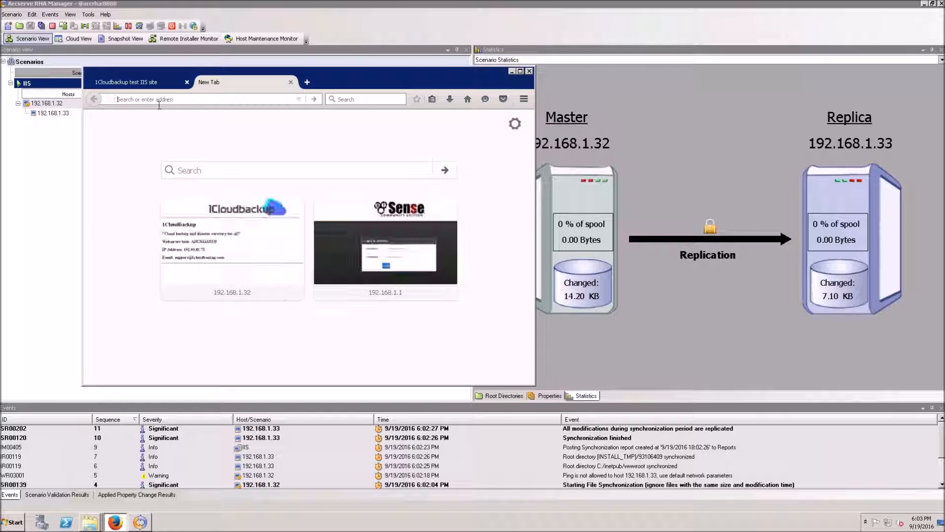
text(192.168.1.33\webone)
key(Return)
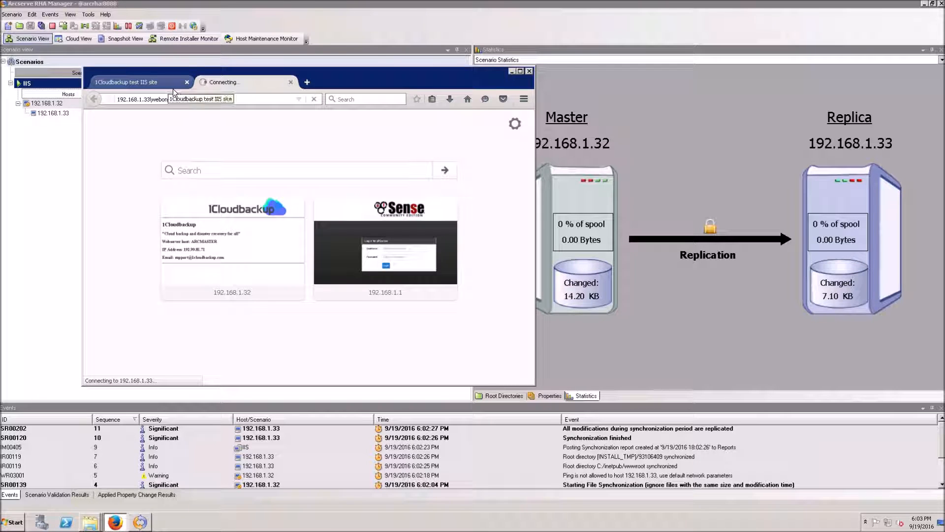
click(173, 87)
click(233, 88)
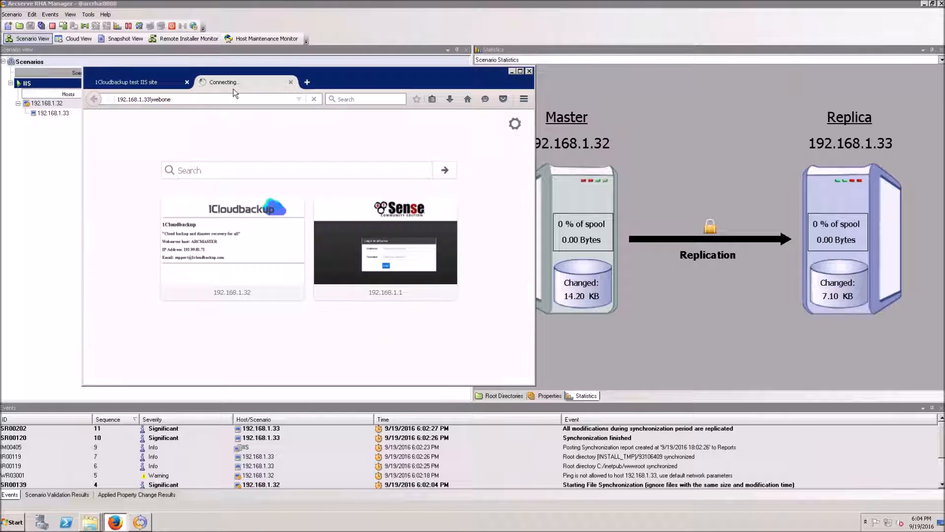
click(163, 99)
drag(190, 101, 153, 100)
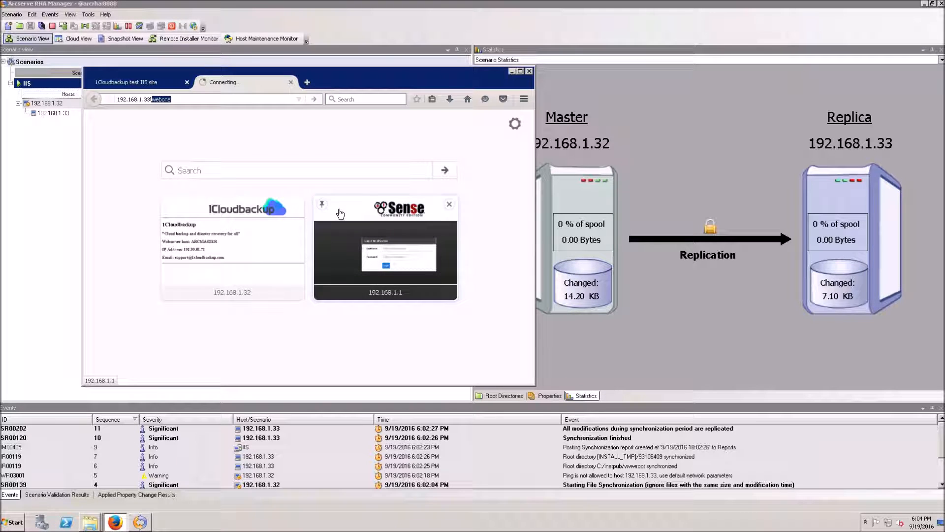
click(60, 166)
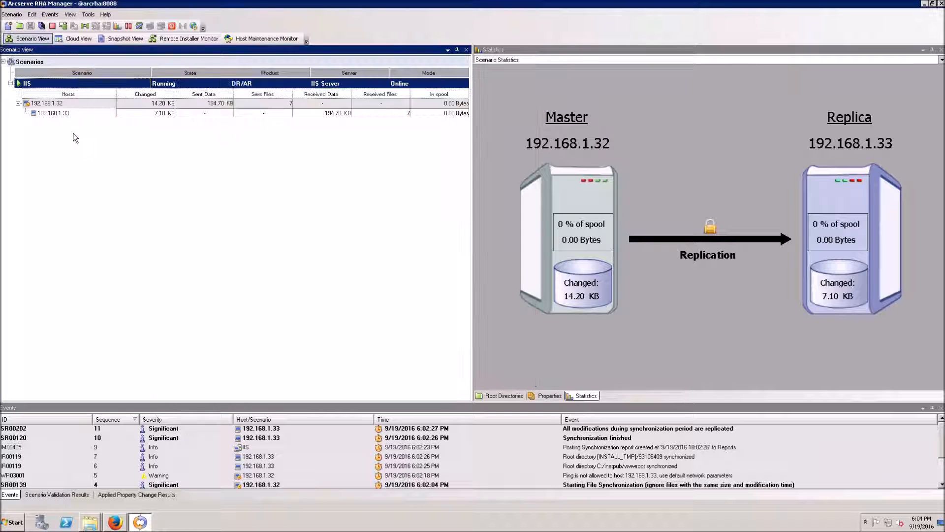
Start manual Replica Integrity Testing on 192.168.1.33 for the IIS scenario, then focus Firefox's replica address
right_click(66, 95)
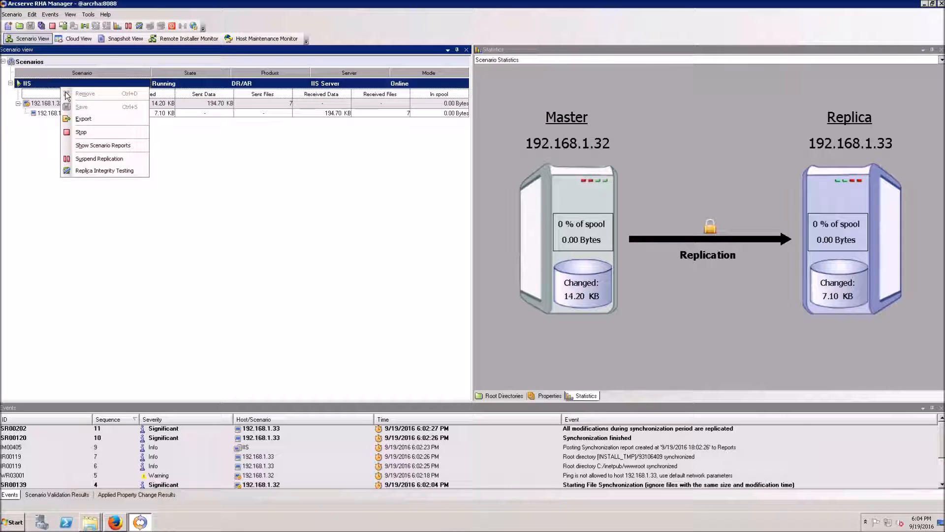
click(135, 172)
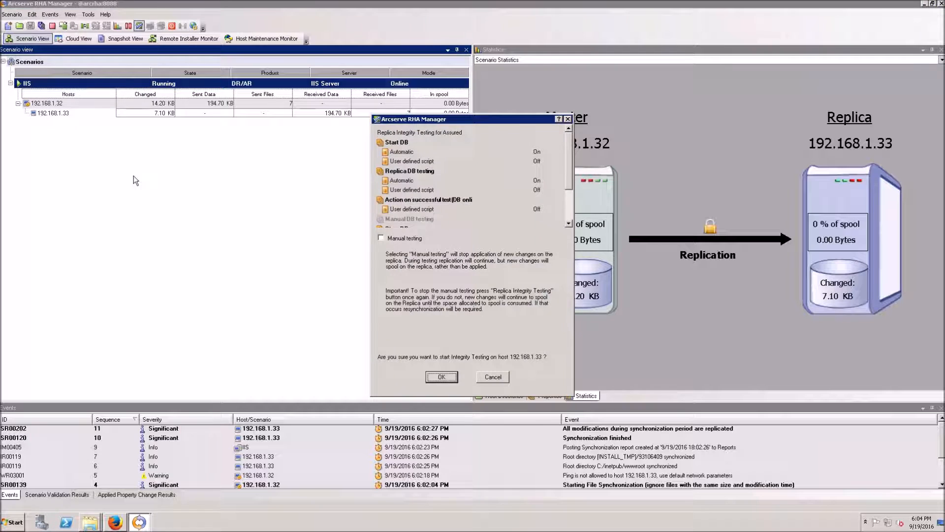
click(385, 240)
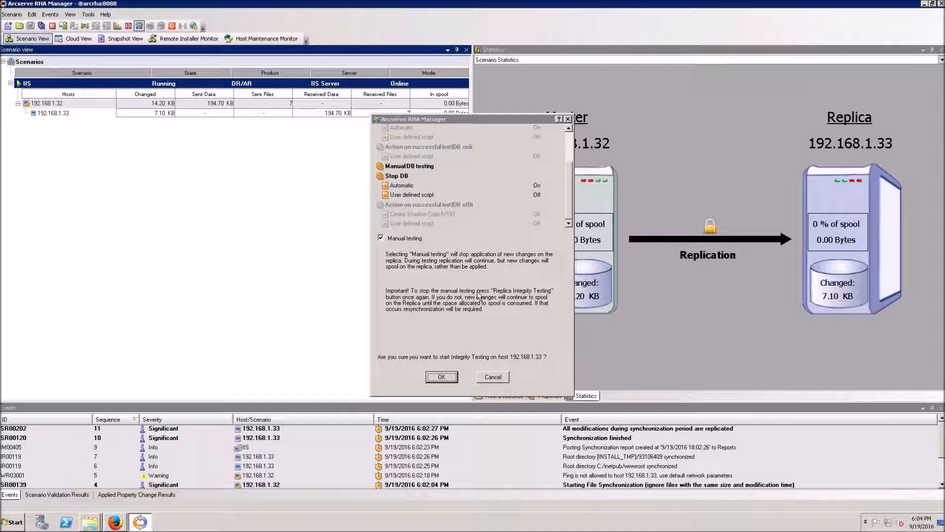
key(Return)
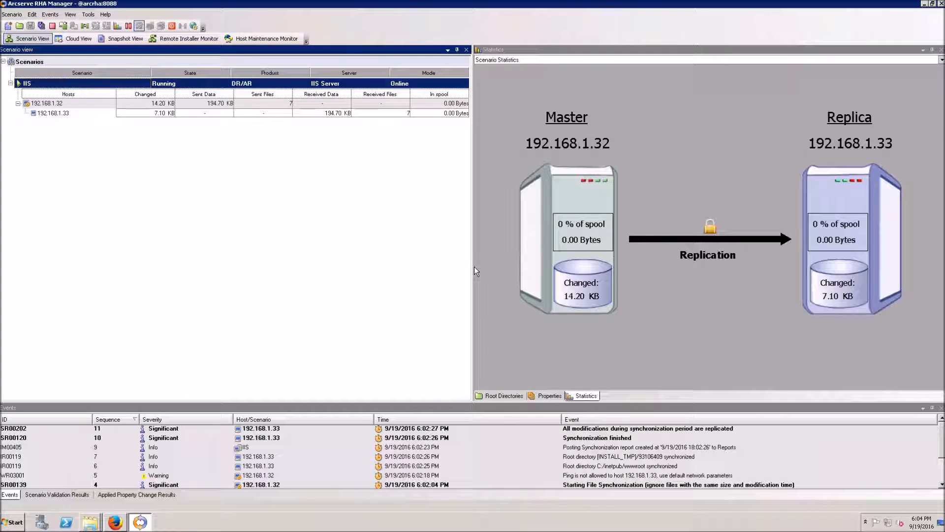
click(115, 522)
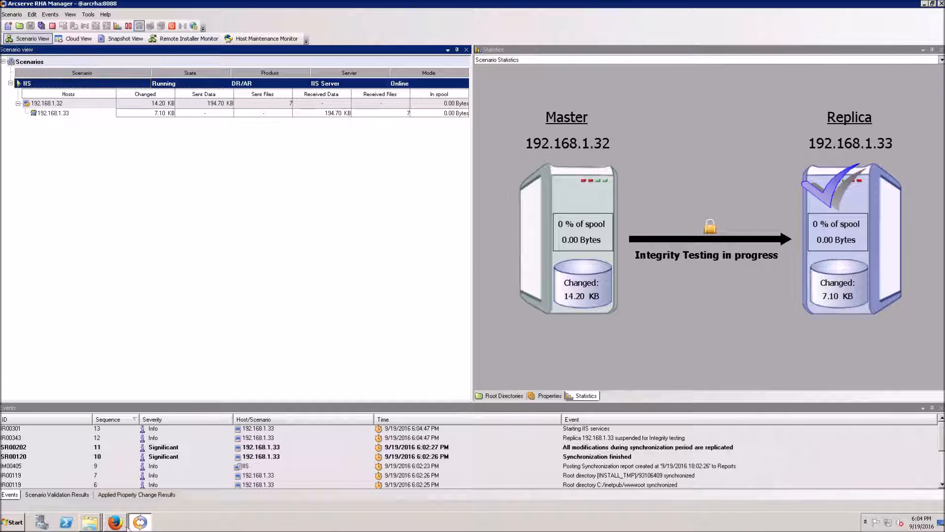
click(281, 101)
Reload the replica's webone site and open the replica's index.html in Notepad
key(Return)
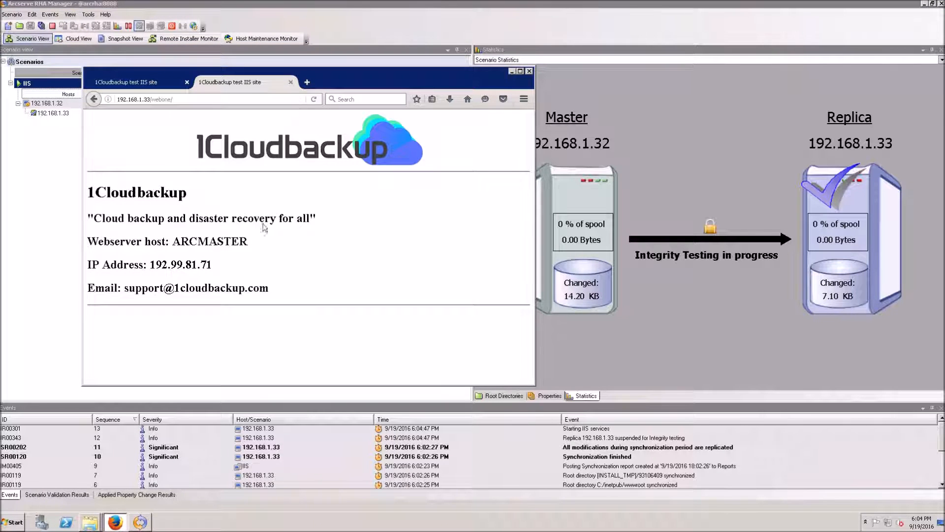
click(90, 521)
click(89, 500)
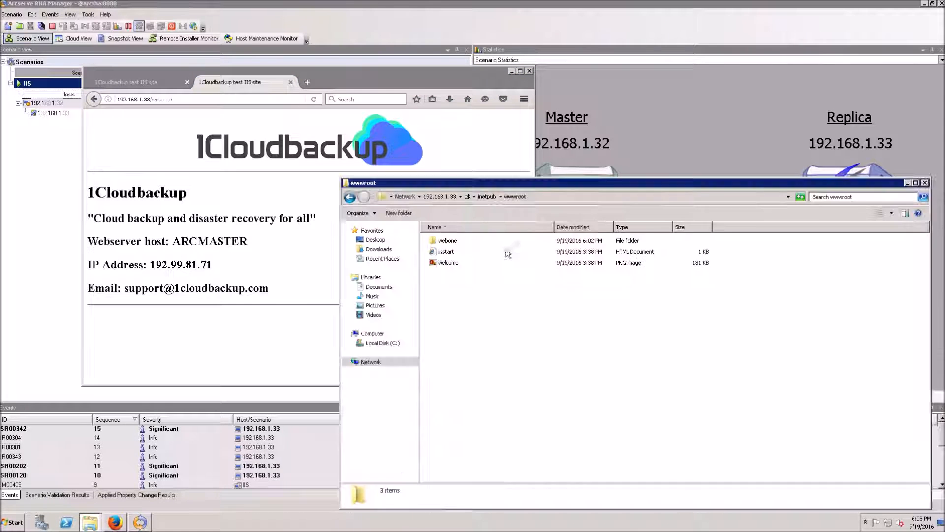
right_click(443, 252)
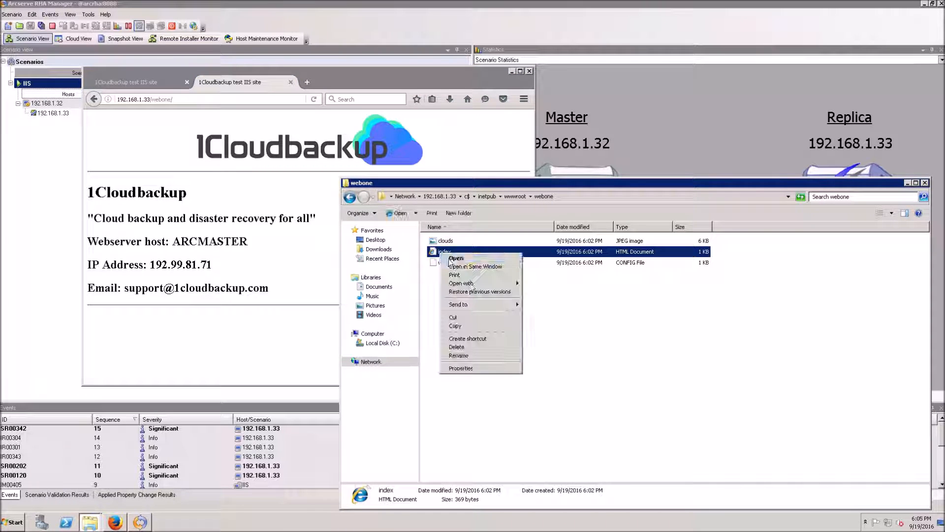
mouse_move(468, 281)
click(556, 318)
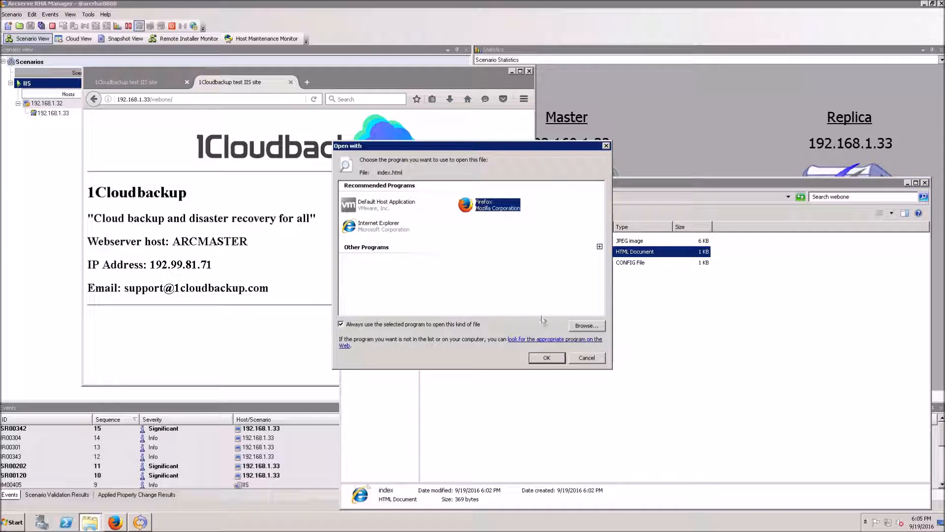
click(600, 247)
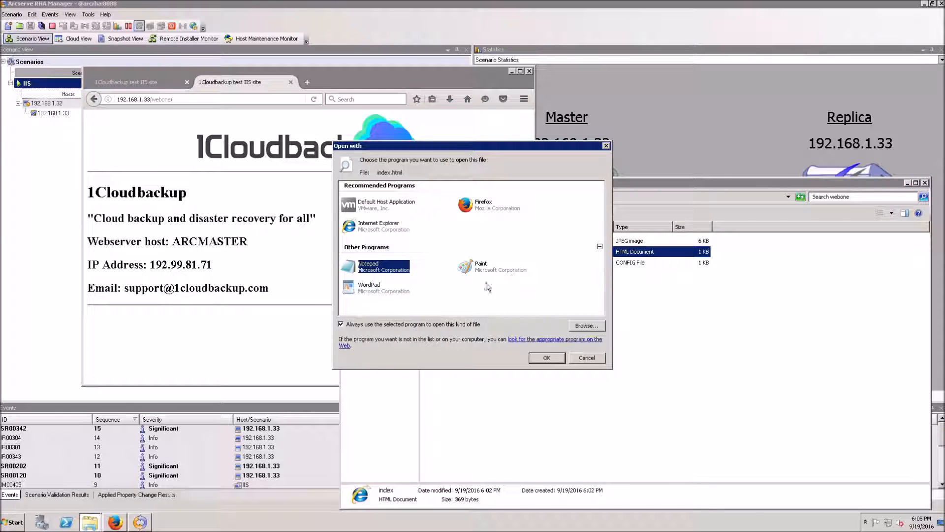
click(559, 359)
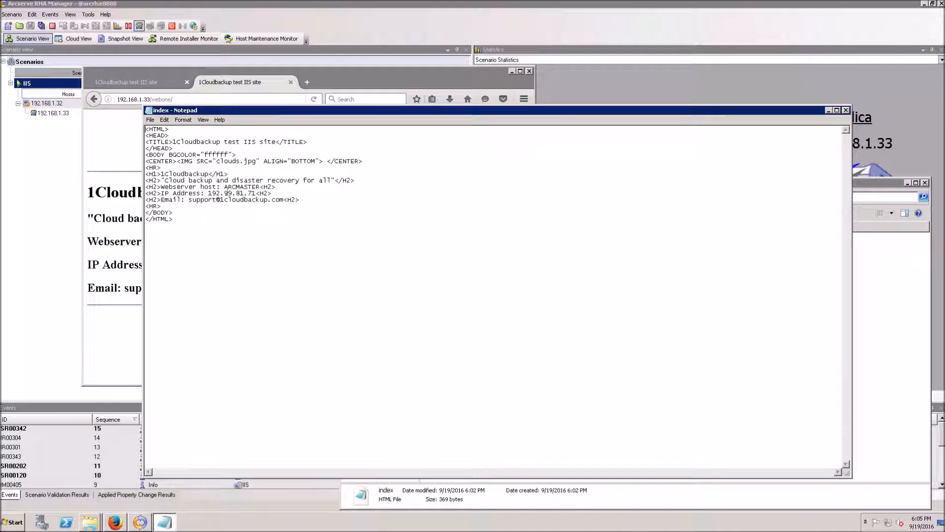
Add a test '<H2>I have edited this webpage' line, erase it, and close Notepad leaving index.html unchanged
click(285, 195)
key(Return)
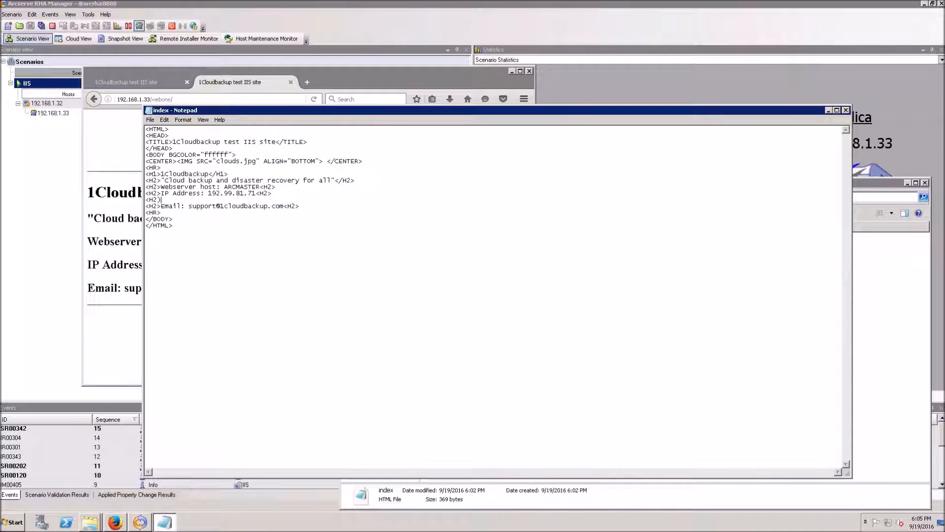
text(<H2>I have edited this webpage on my replica)
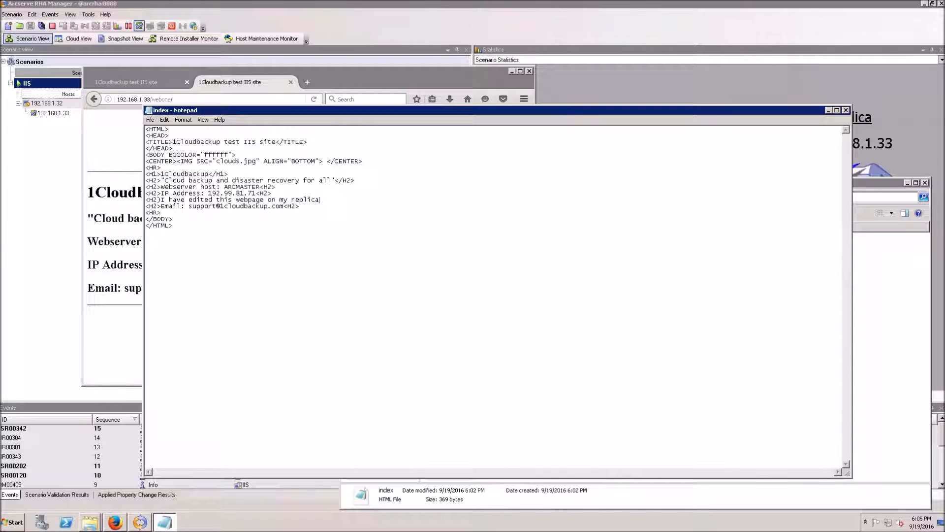
key(BackSpace)
key(BackSpace)
key(BackSpace)
key(BackSpace)
key(BackSpace)
key(BackSpace)
key(BackSpace)
key(BackSpace)
key(BackSpace)
key(BackSpace)
key(BackSpace)
key(BackSpace)
key(BackSpace)
key(BackSpace)
key(BackSpace)
key(BackSpace)
key(BackSpace)
key(BackSpace)
key(BackSpace)
key(BackSpace)
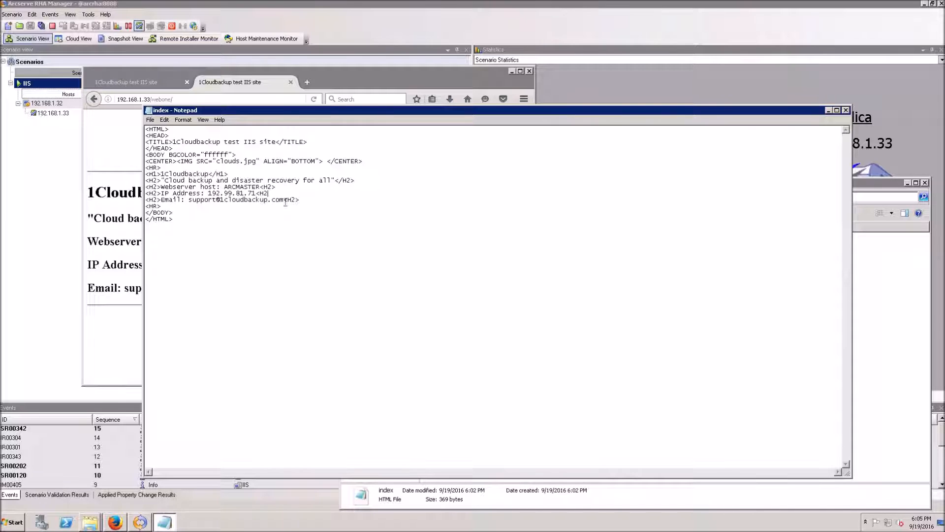
click(846, 109)
click(500, 269)
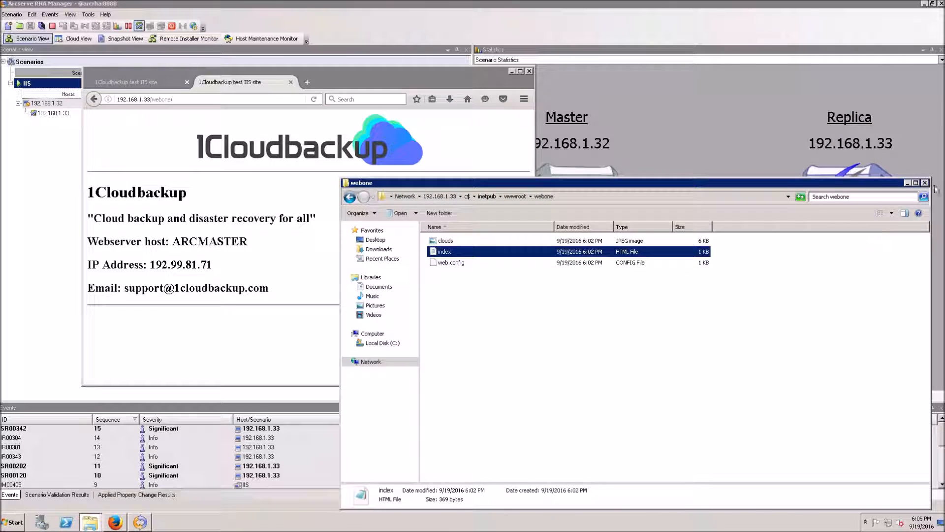
Close the webone folder and stop Replica Integrity Testing on the IIS scenario
click(925, 183)
key(alt+Tab)
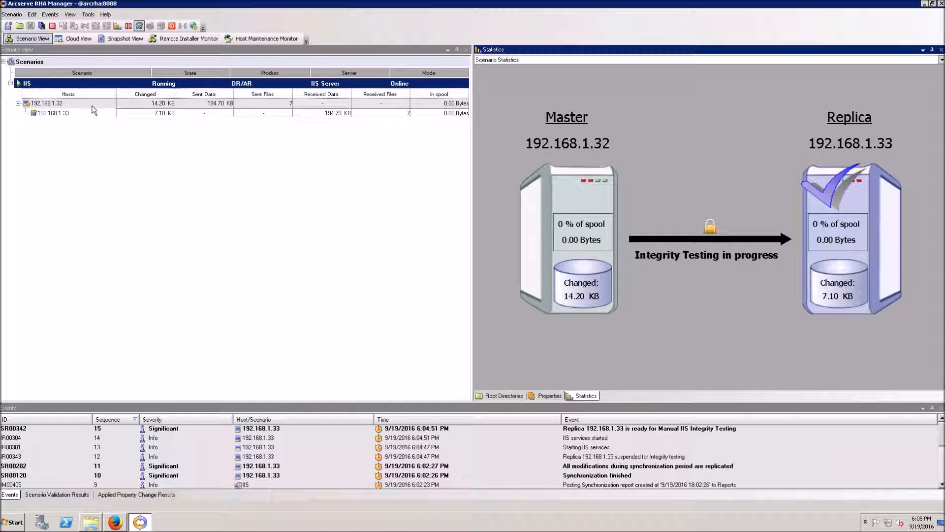
right_click(74, 83)
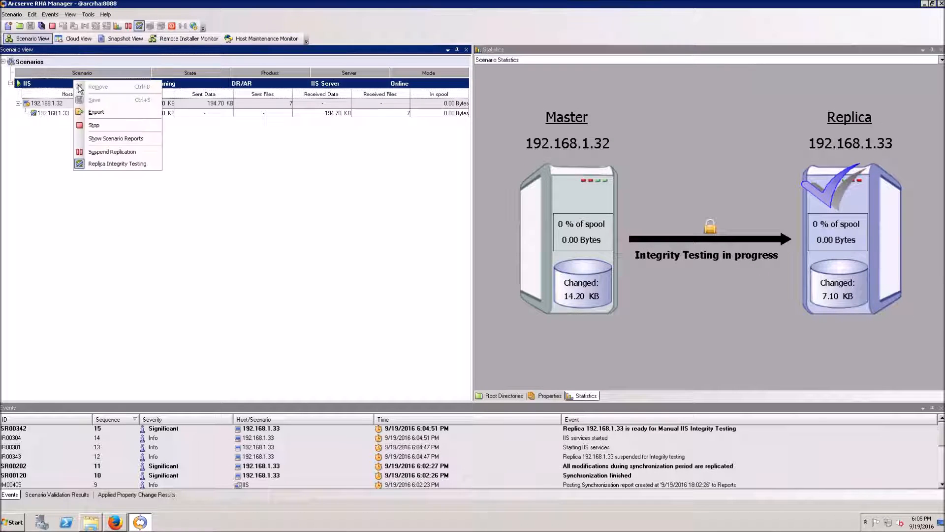
click(131, 164)
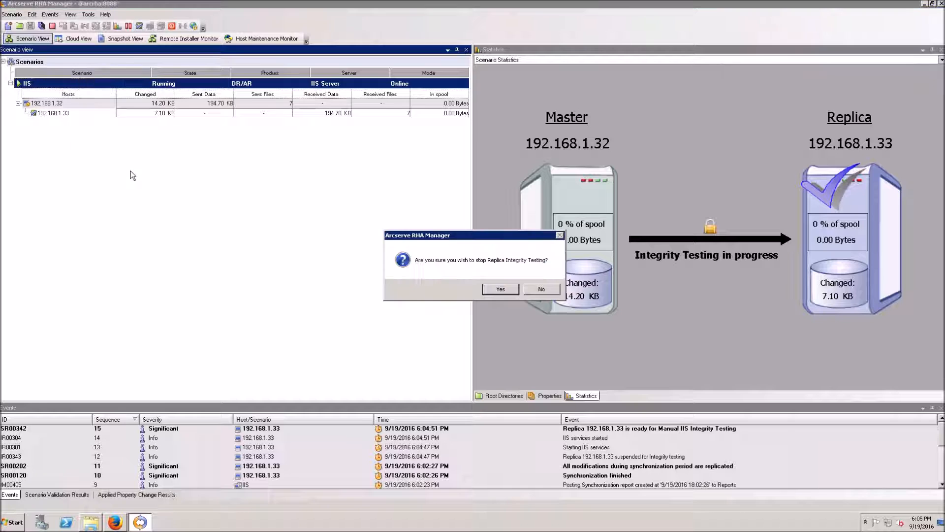
click(510, 295)
Recheck the replica site address in Firefox, then open and dismiss the Start menu and IIS scenario actions
click(114, 522)
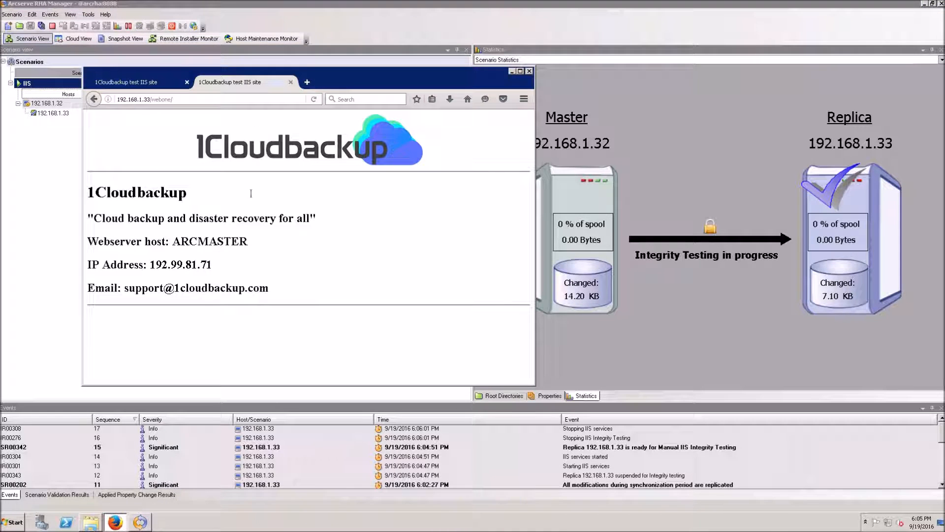
click(254, 104)
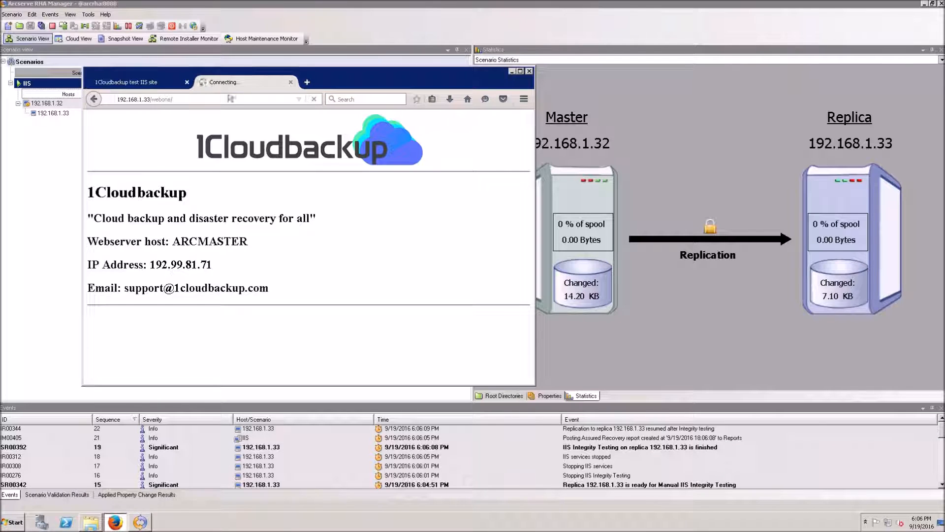
click(19, 526)
click(397, 91)
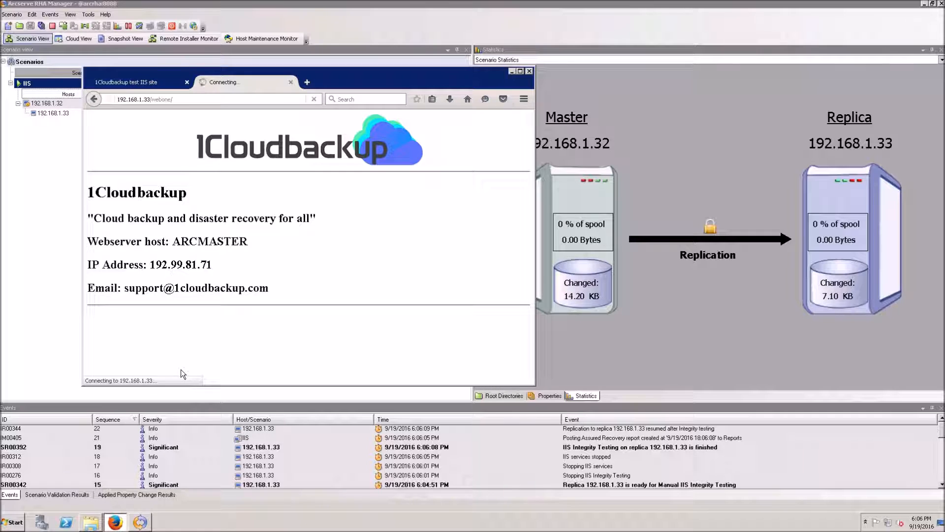
right_click(72, 92)
click(245, 219)
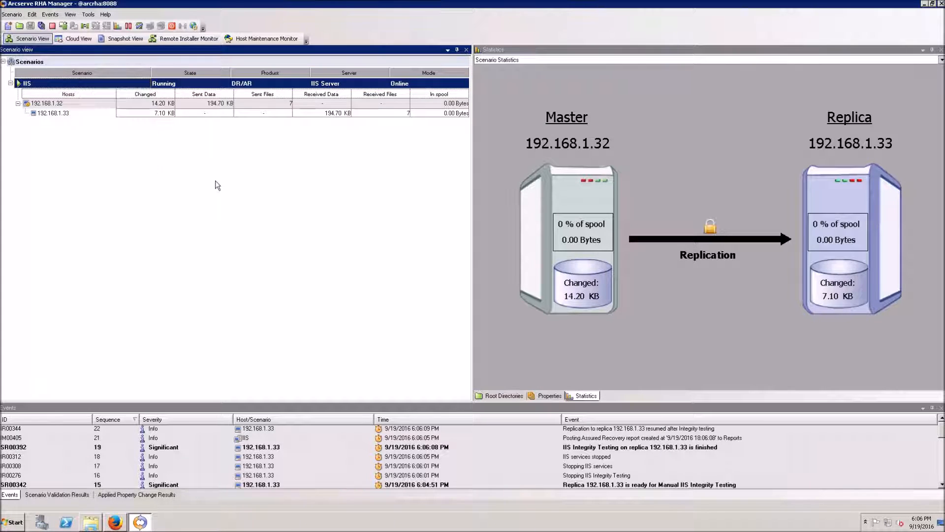